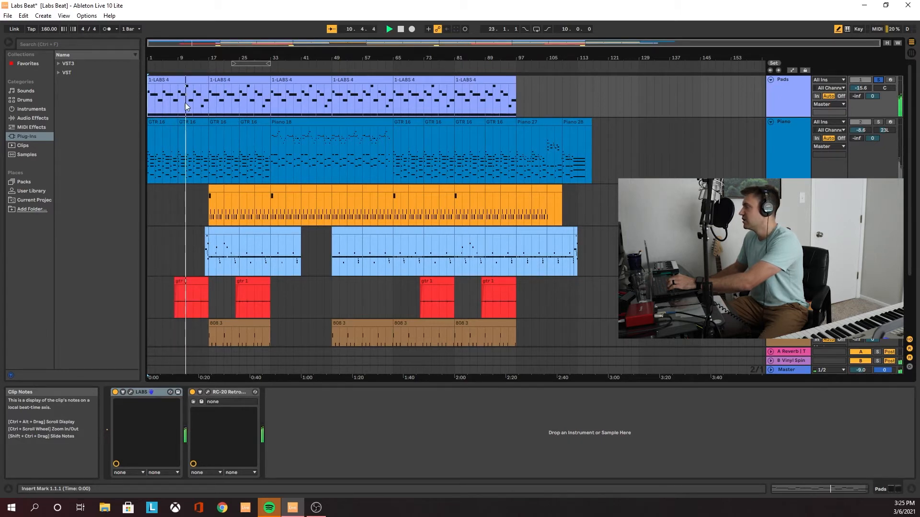
Stop playback, return to the song start, view the Pads track's LABS instrument and arm Pads for recording
key(space)
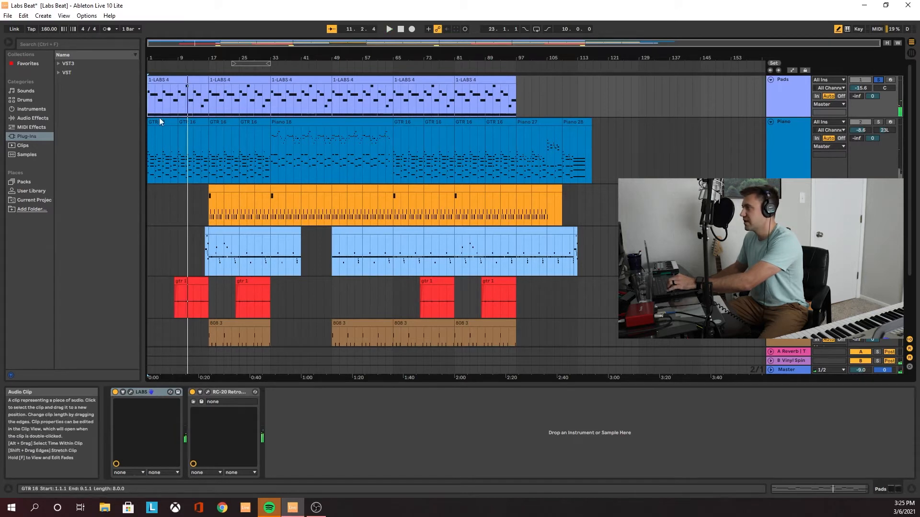
click(148, 106)
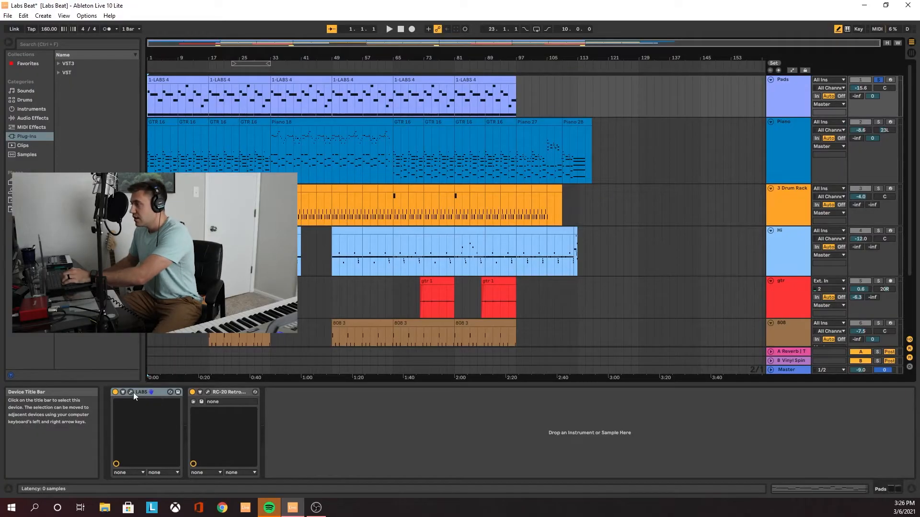
click(132, 393)
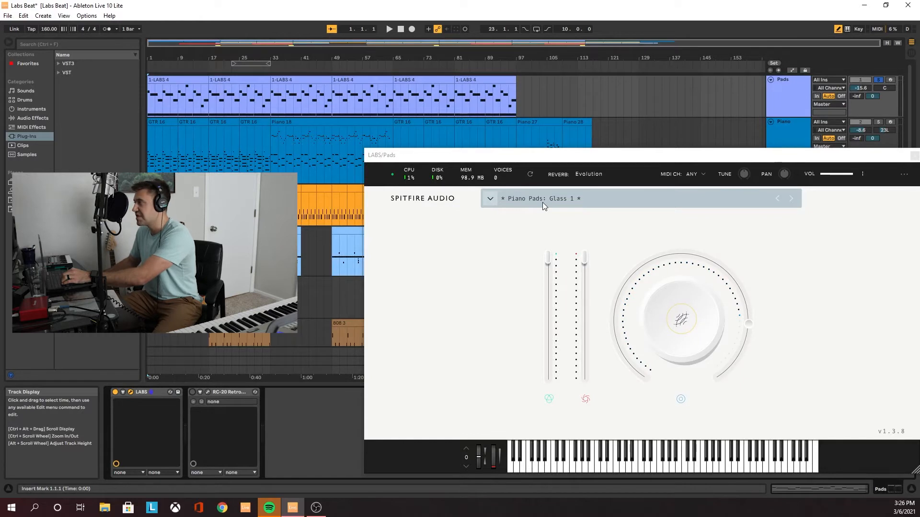
click(890, 80)
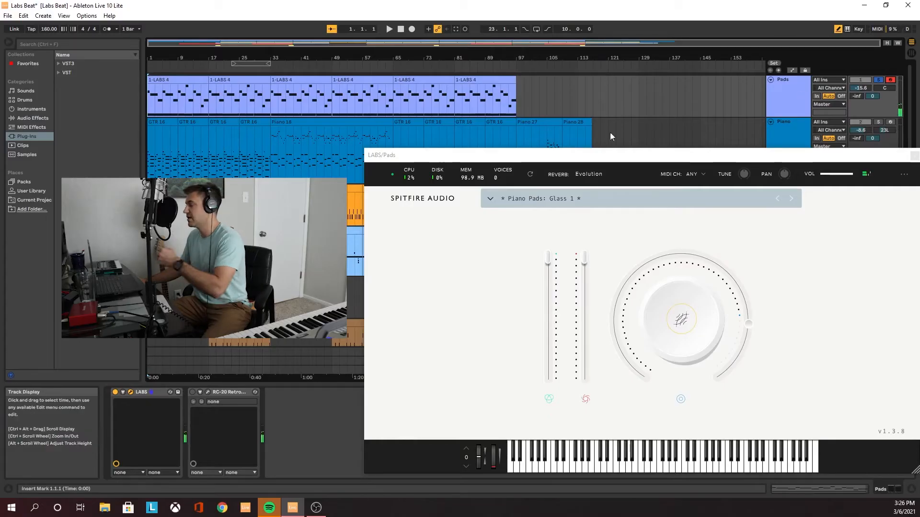
mouse_move(693, 314)
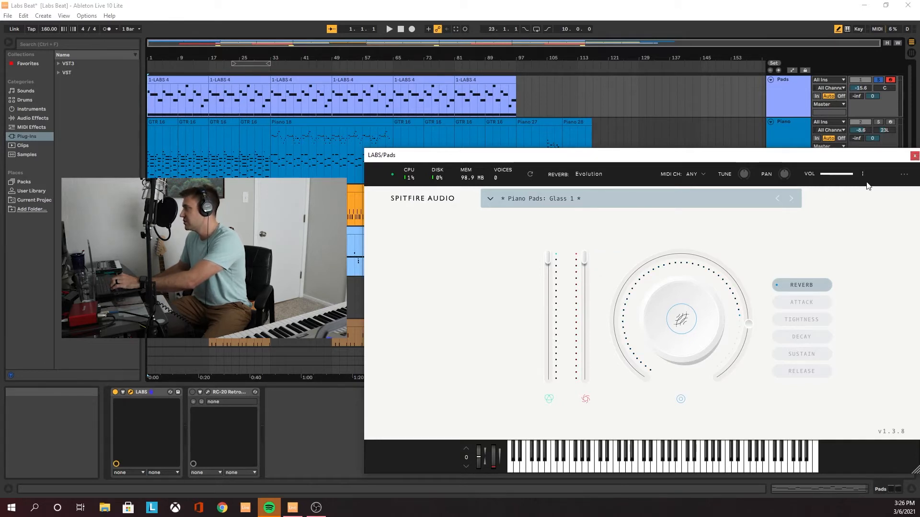
click(914, 156)
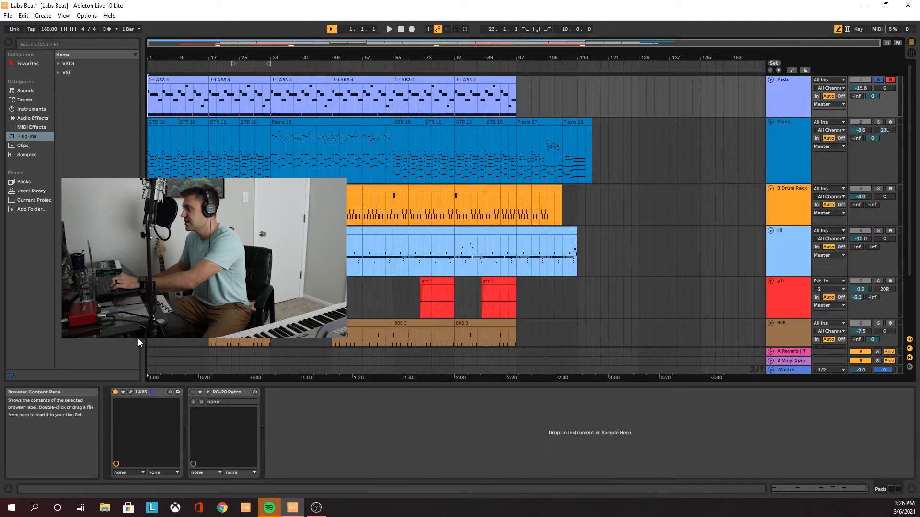
Play the Pads track from the start with RC-20 Retro Color bypassed, view the effect's settings and turn it on during playback
click(193, 393)
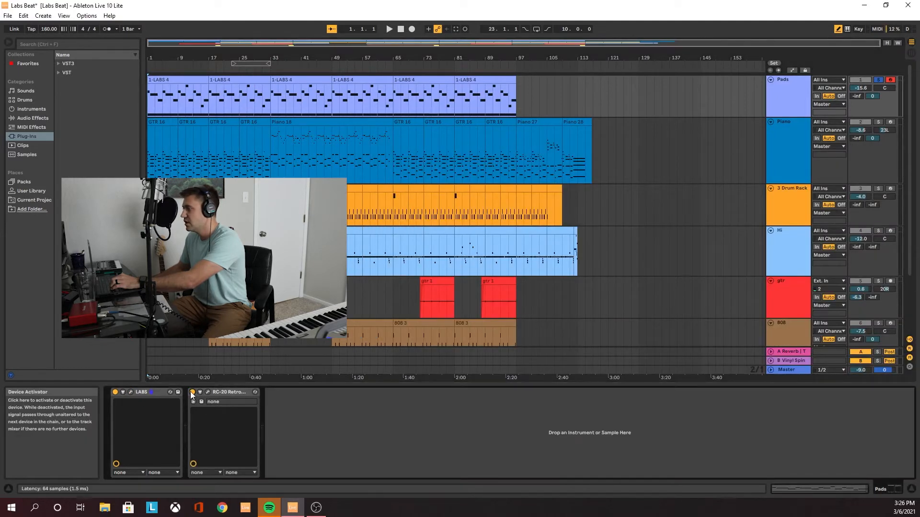
click(148, 99)
key(space)
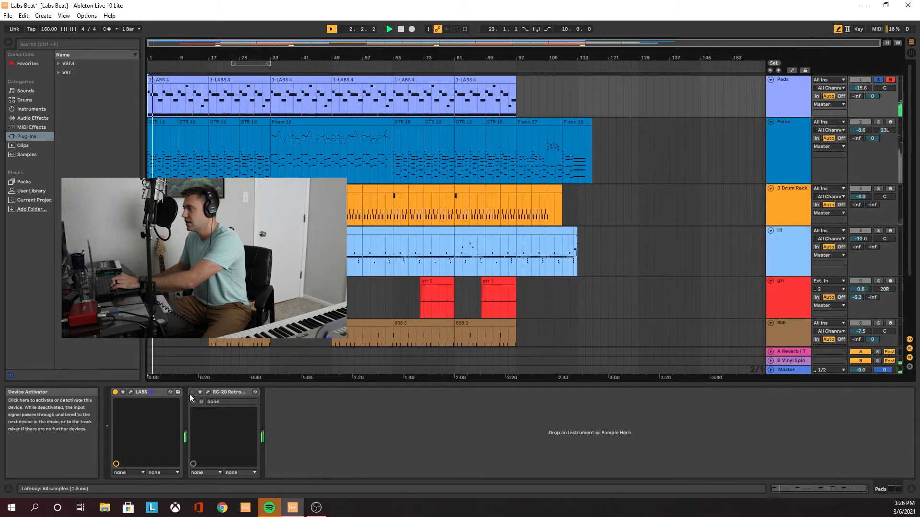
click(208, 392)
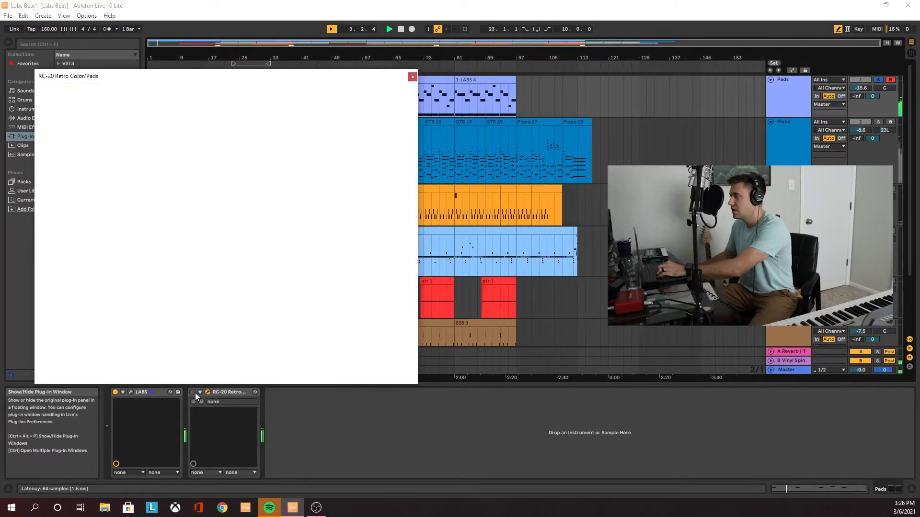
click(193, 393)
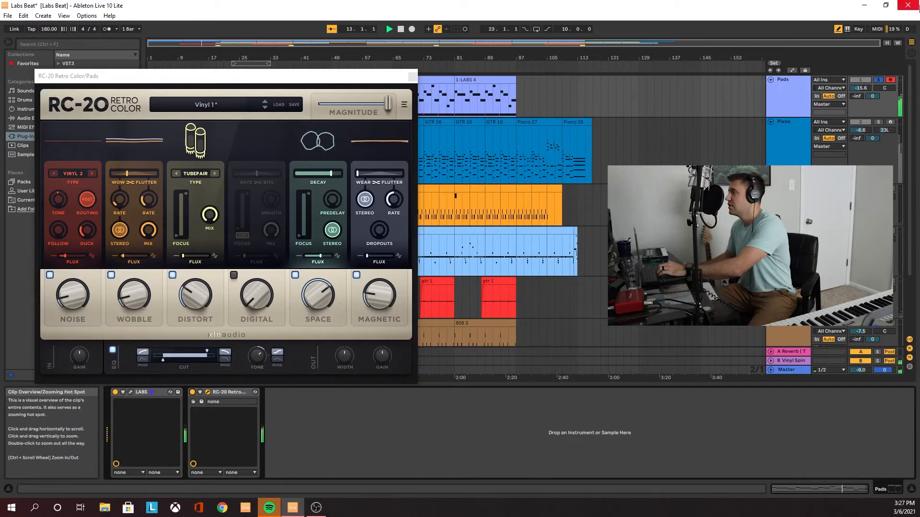
click(412, 76)
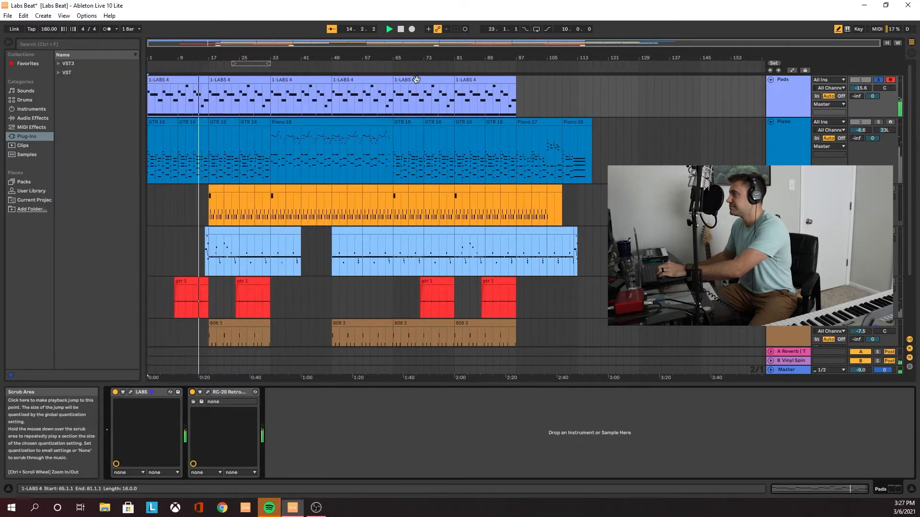
View the Vinyl plug-in on the B Vinyl Spindown return track in Session View and audition its effect on the soloed Pads
key(Tab)
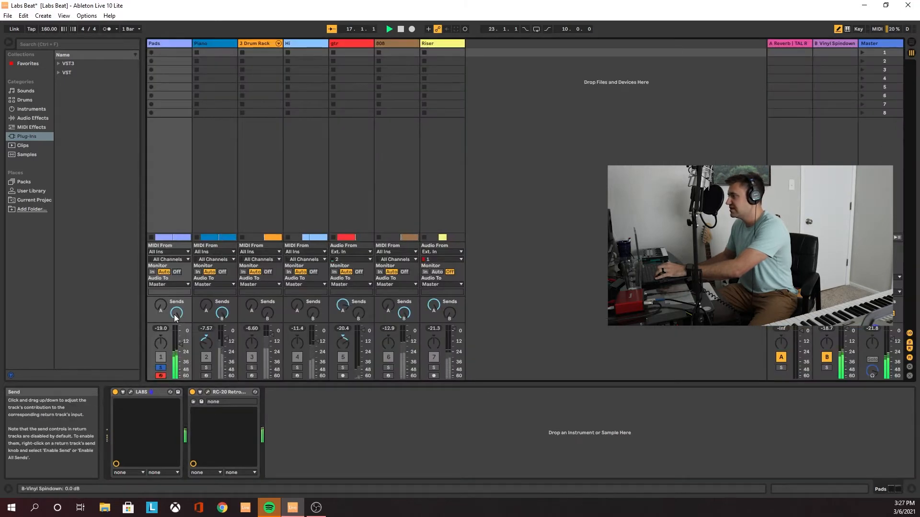
click(841, 44)
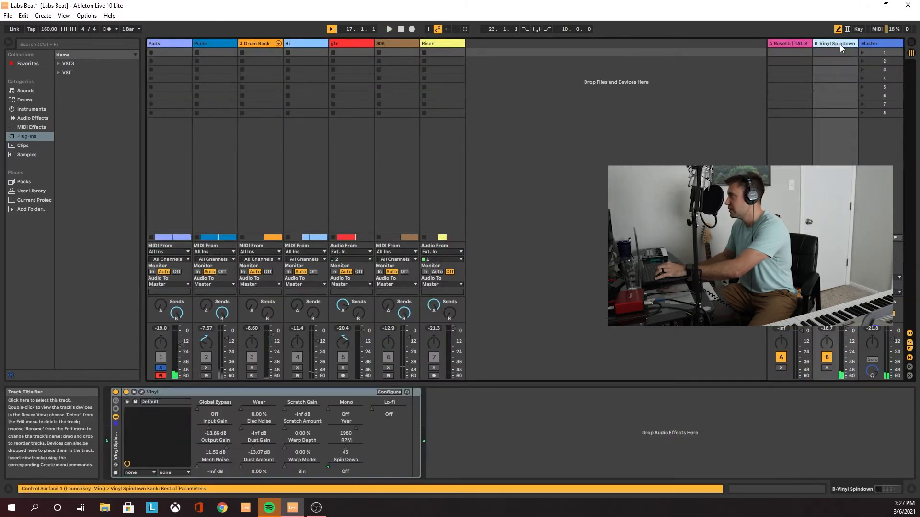
click(142, 392)
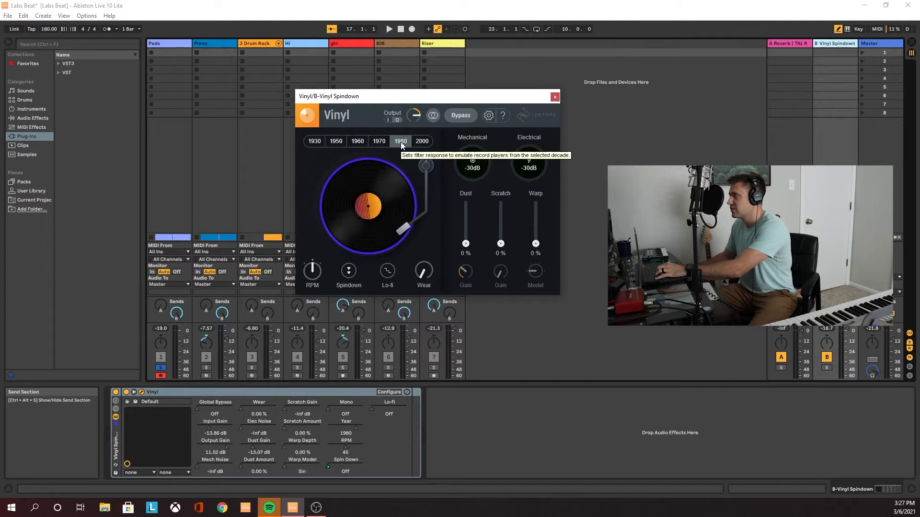
click(826, 357)
key(space)
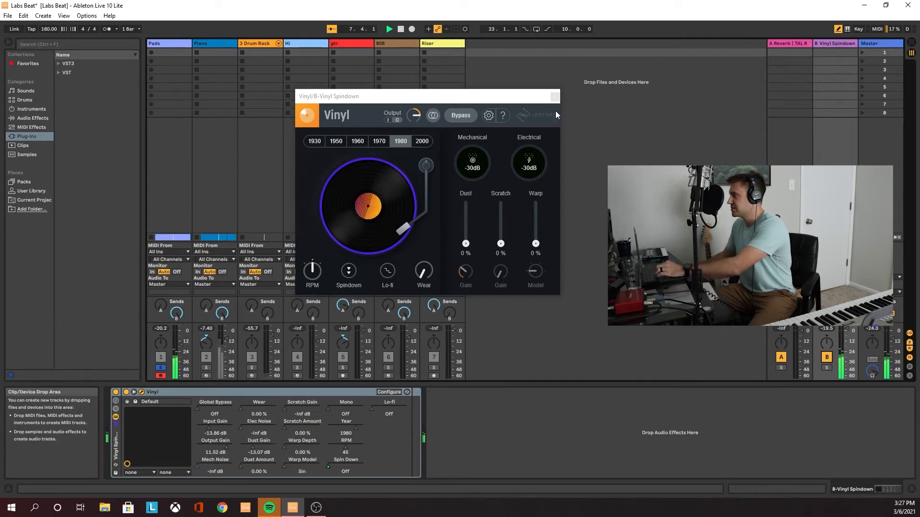
key(space)
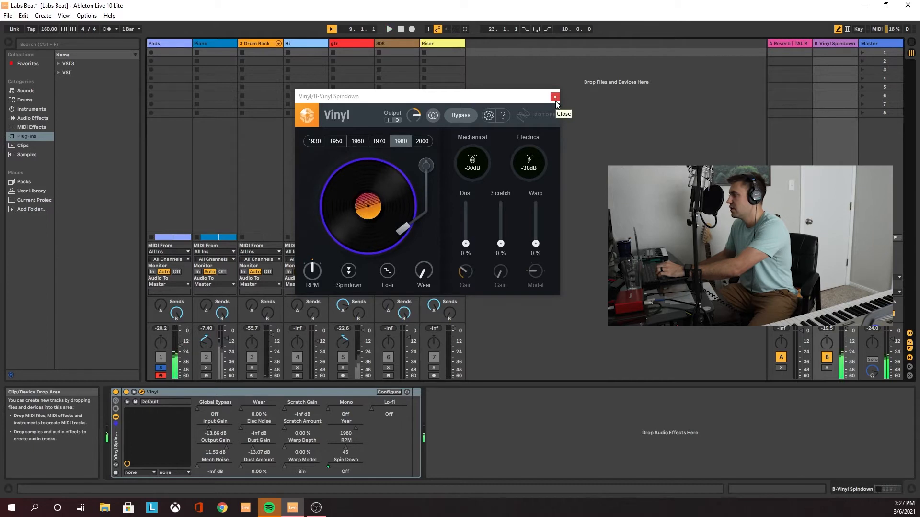
click(554, 97)
Return to Arrangement View, solo the Piano track instead of Pads and place the playback start at 1.1.1
key(Tab)
click(880, 80)
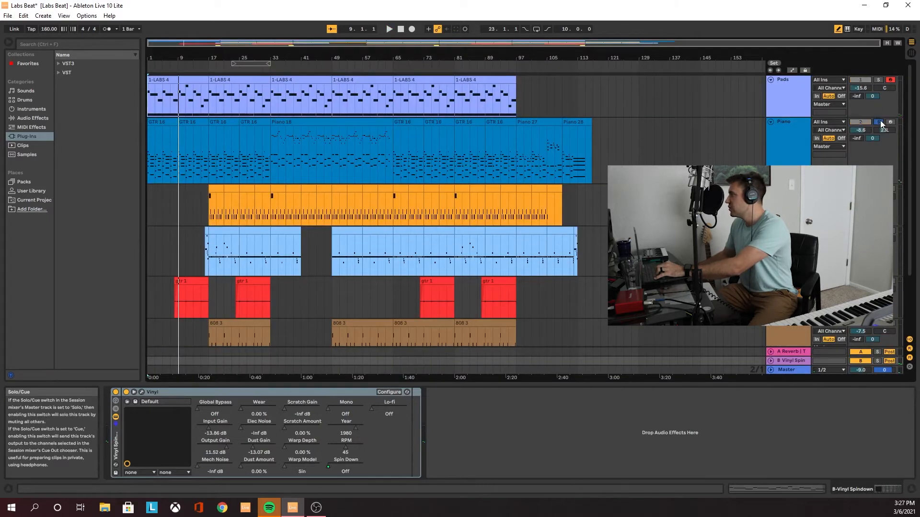
click(149, 166)
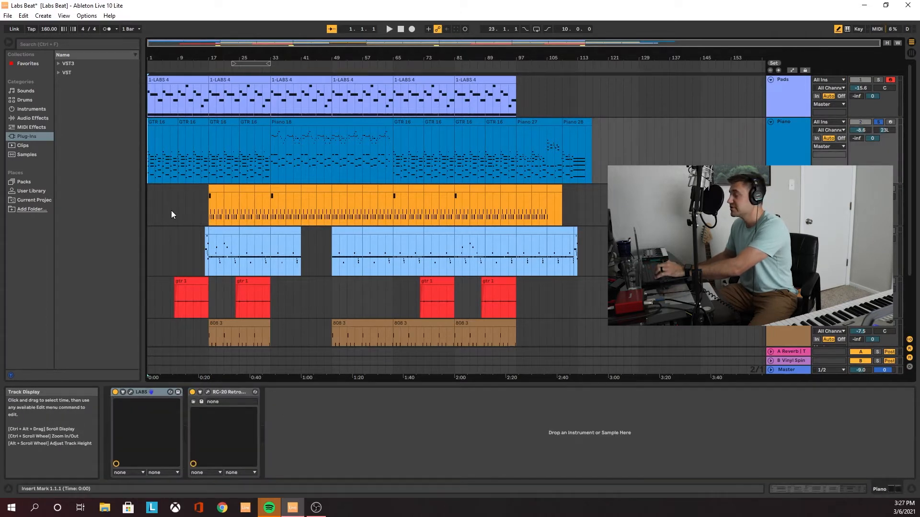
Open the Piano track's LABS instrument, bypass its RC-20 Retro Color and arm Piano instead of Pads
click(130, 392)
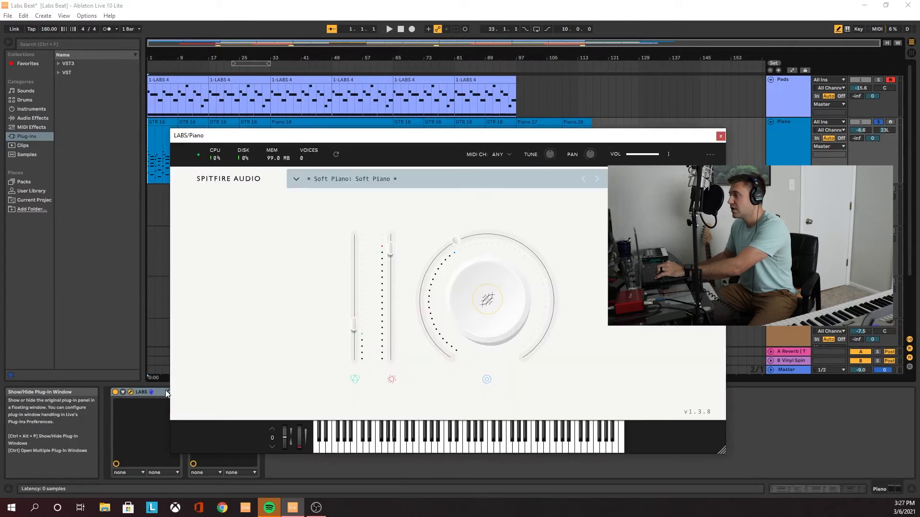
drag(487, 138, 500, 71)
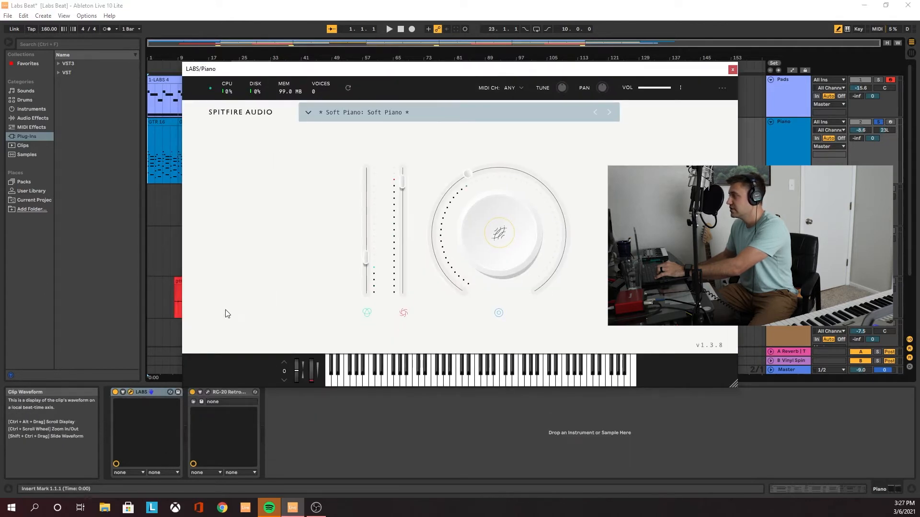
click(193, 393)
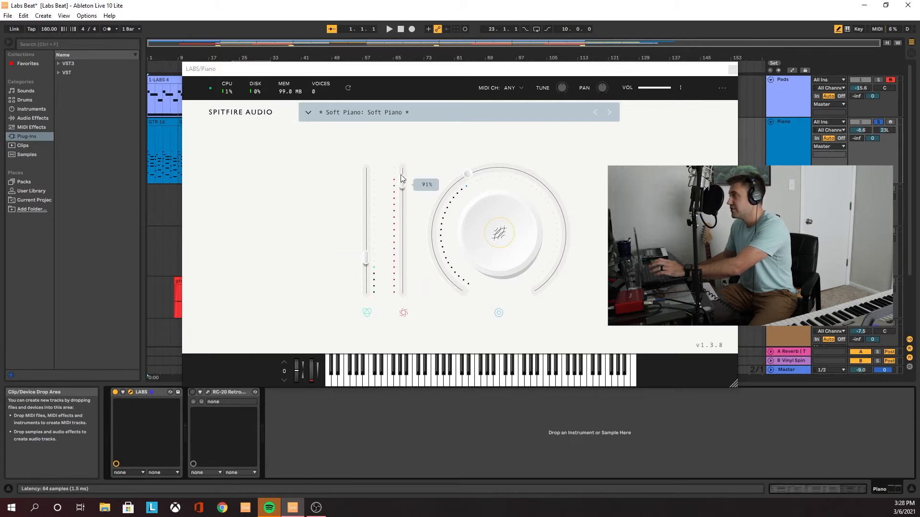
click(501, 235)
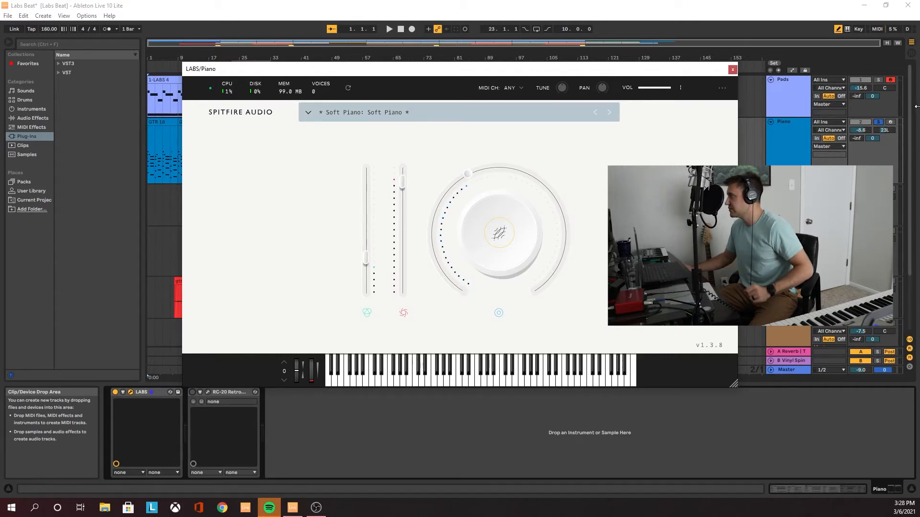
click(889, 80)
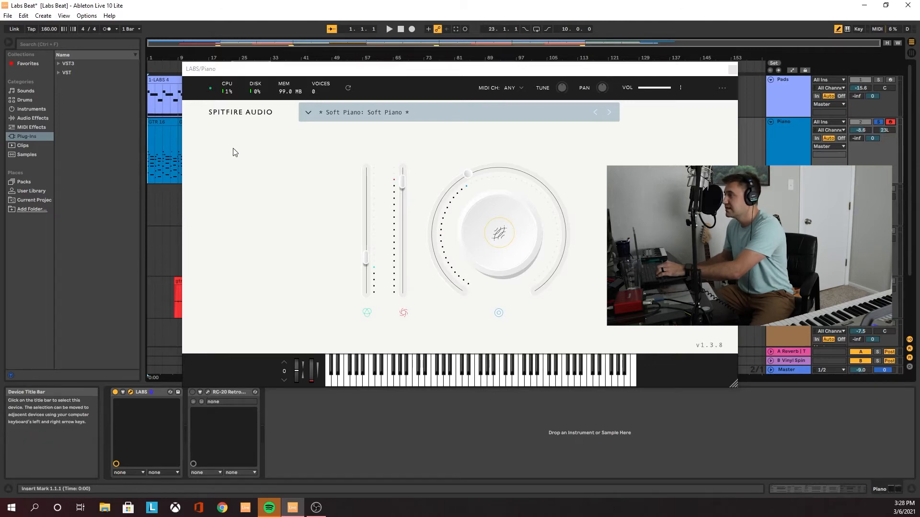
Play the soloed Piano track from the start with its LABS window moved aside, and close the instrument after stopping
drag(334, 72, 423, 68)
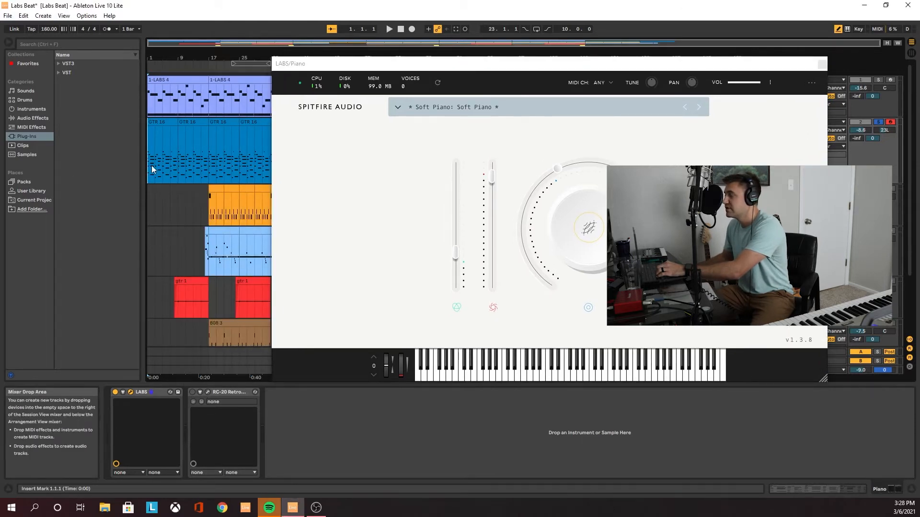
key(space)
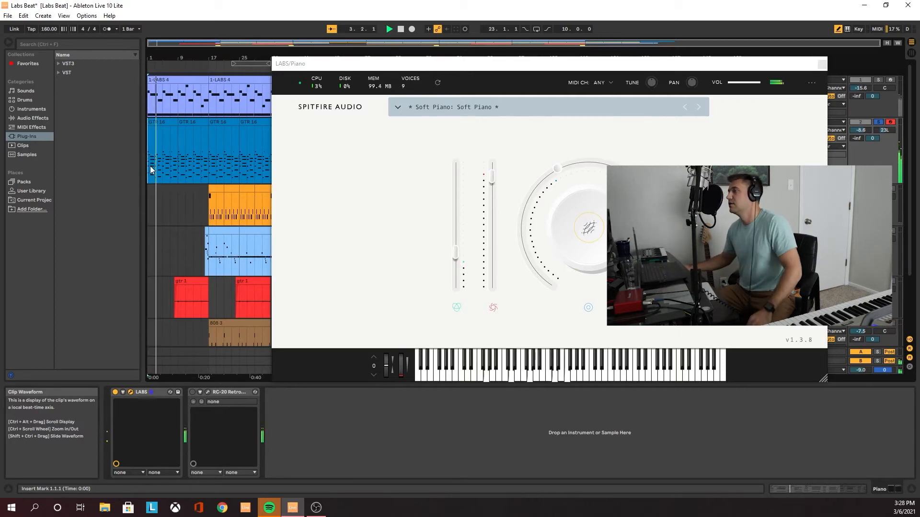
drag(340, 67, 450, 63)
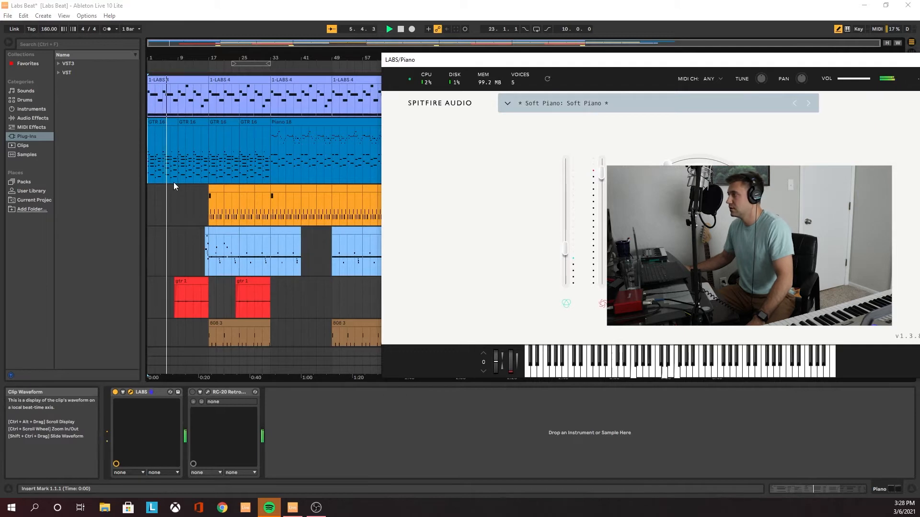
drag(527, 62, 394, 64)
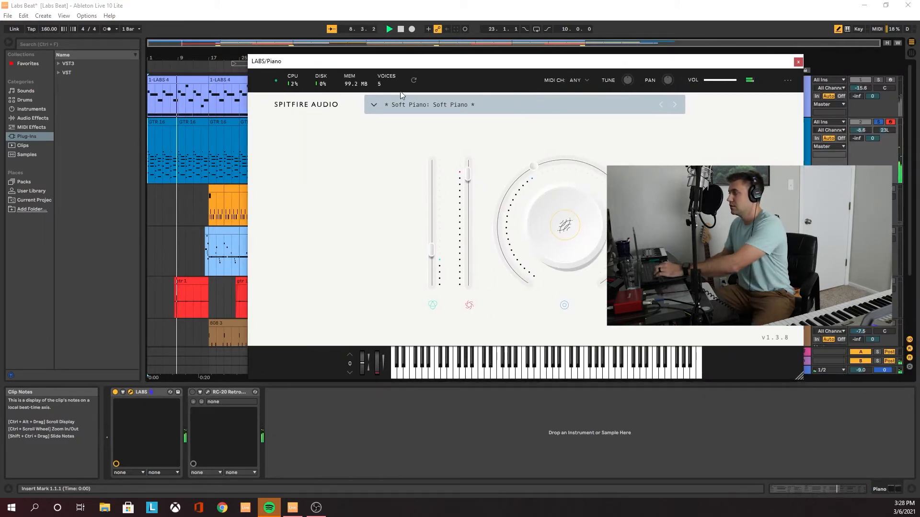
key(space)
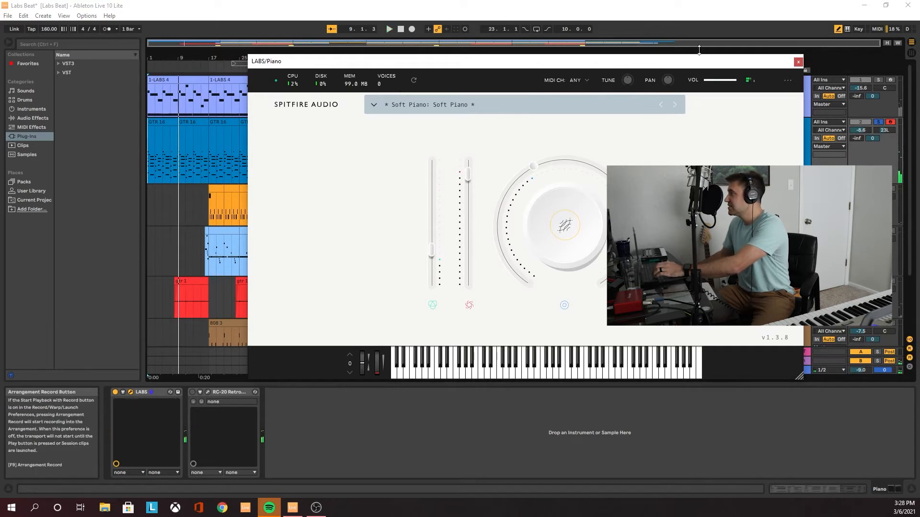
click(798, 63)
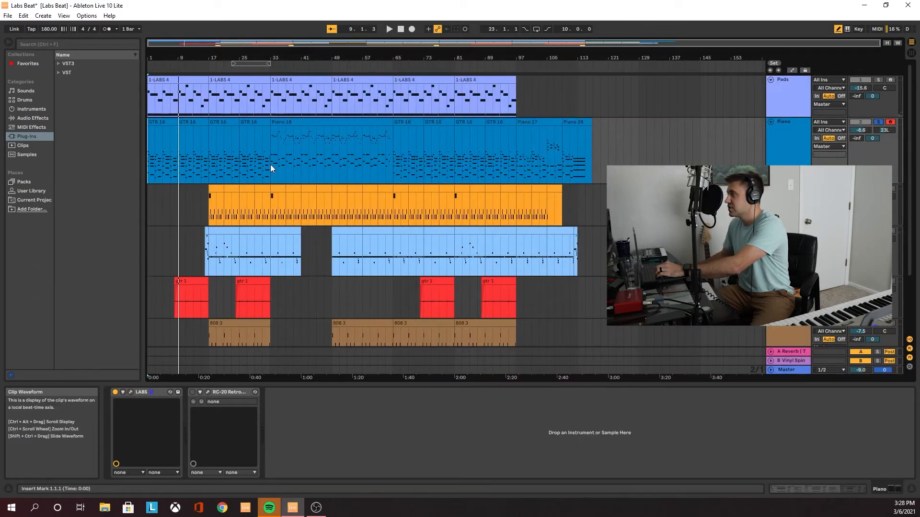
Open the Piano 18 clip's notes and play the clip from bar 33
double_click(281, 151)
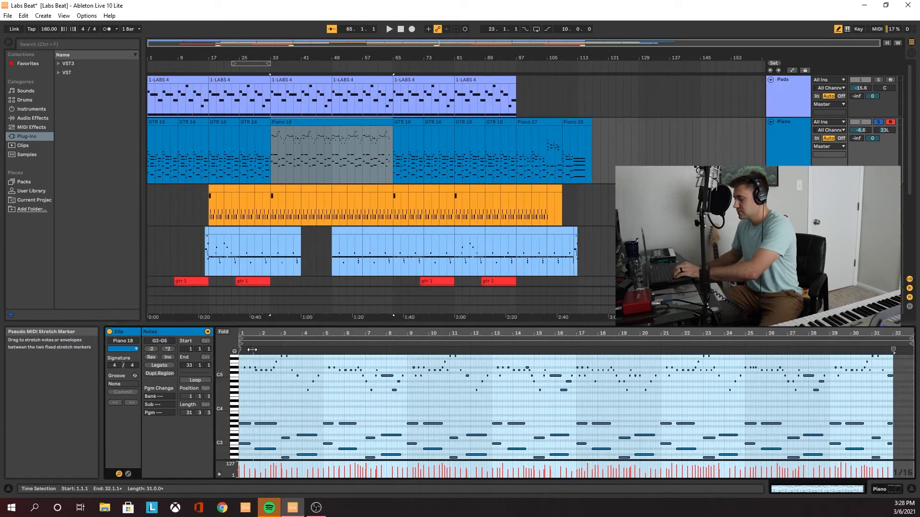
scroll(260, 354, up, 10)
scroll(270, 356, down, 8)
key(space)
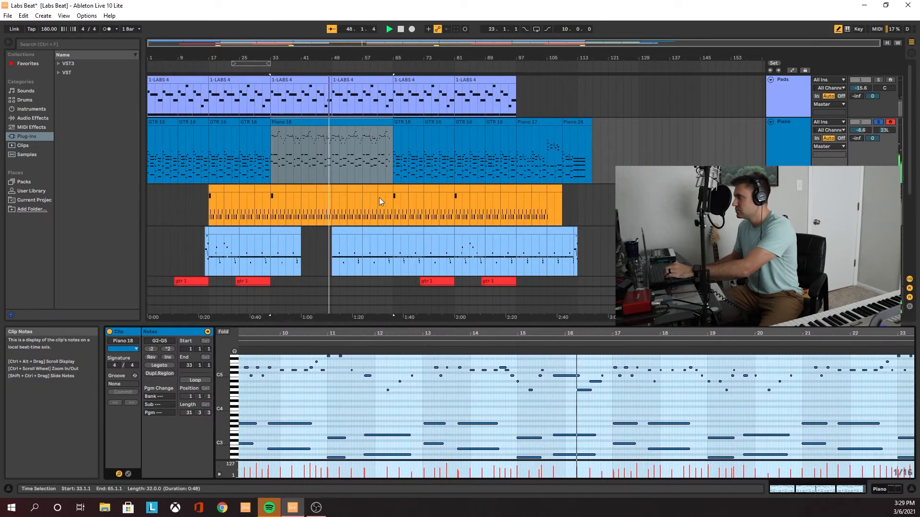
Open and enable RC-20 Retro Color on the Piano track, and play the track from bar 17
click(806, 123)
click(882, 490)
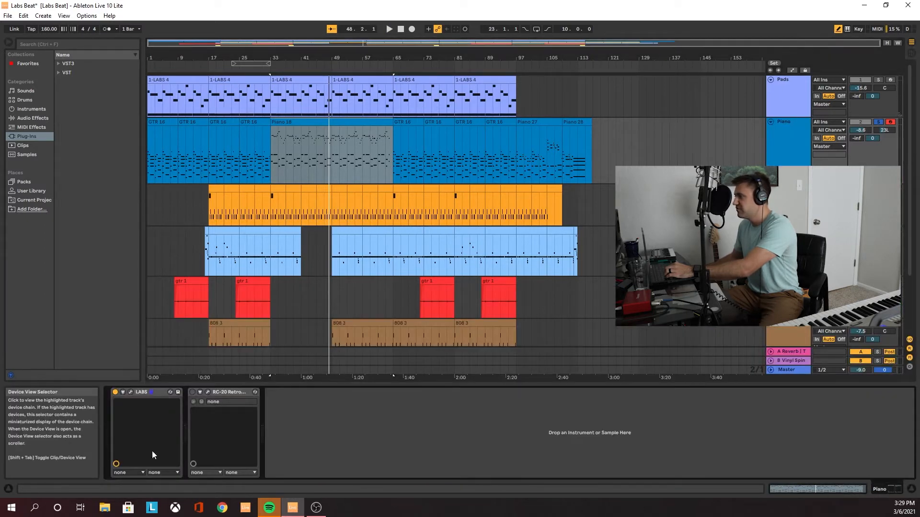
click(208, 393)
click(426, 436)
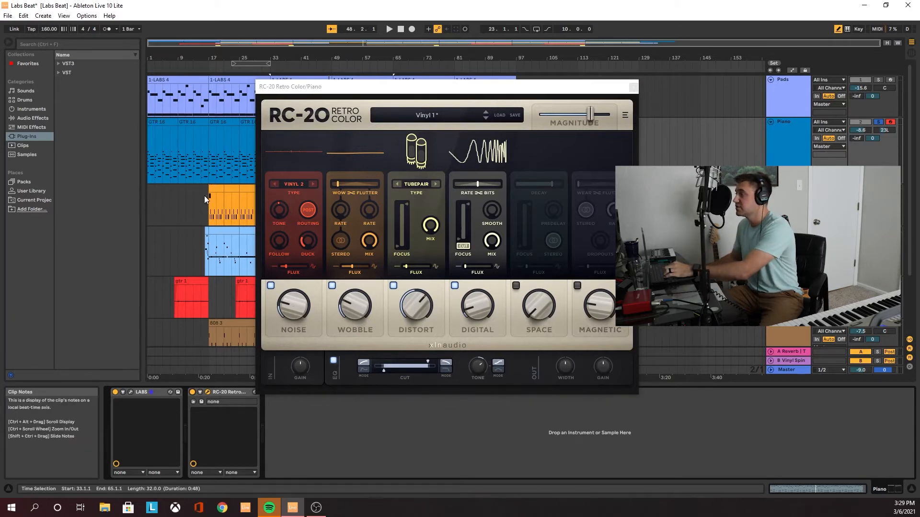
click(209, 172)
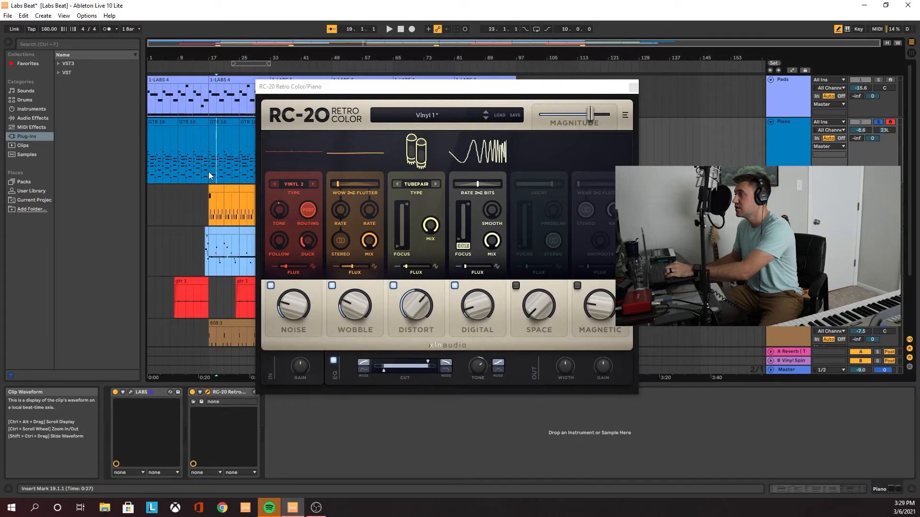
key(space)
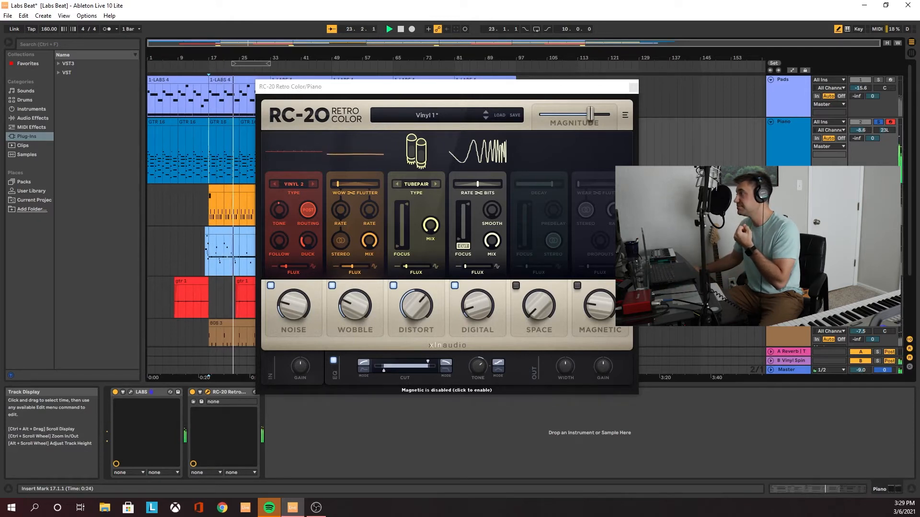
Close RC-20 Retro Color, set the playback start to bar 17 and turn off the Piano track's solo
click(633, 88)
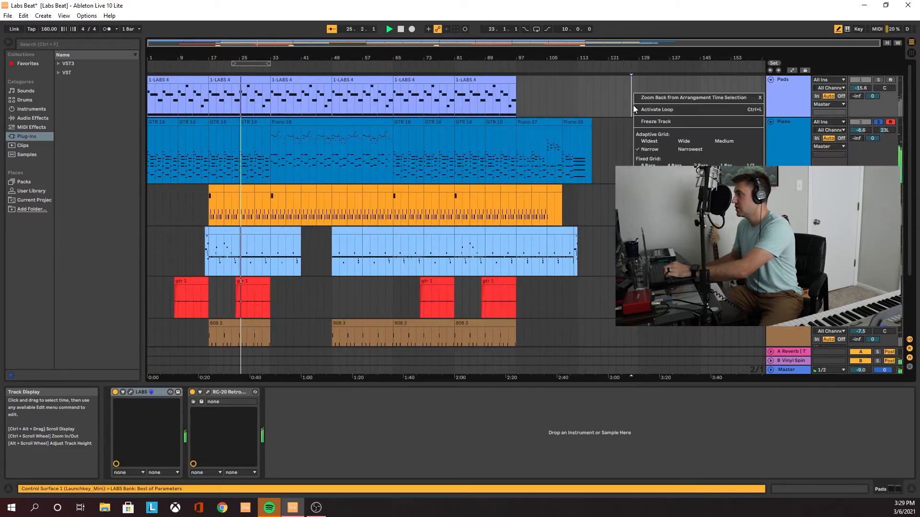
click(216, 158)
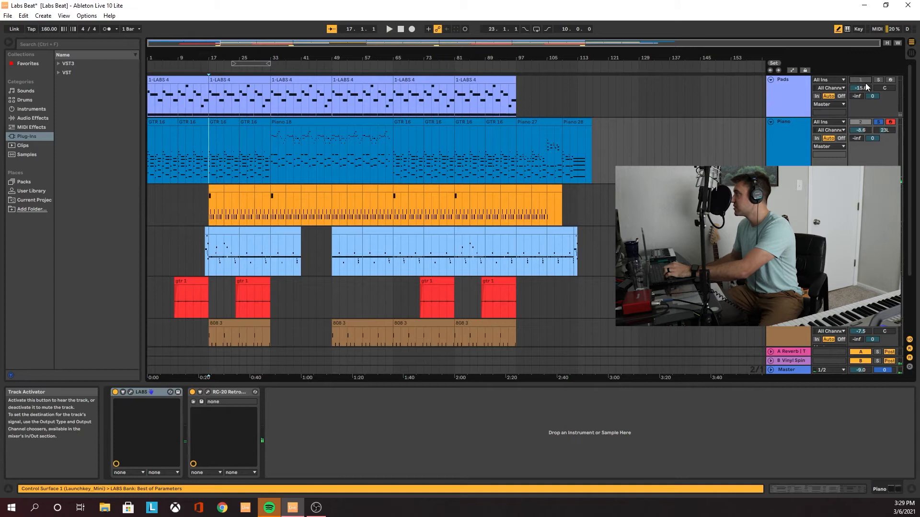
click(876, 122)
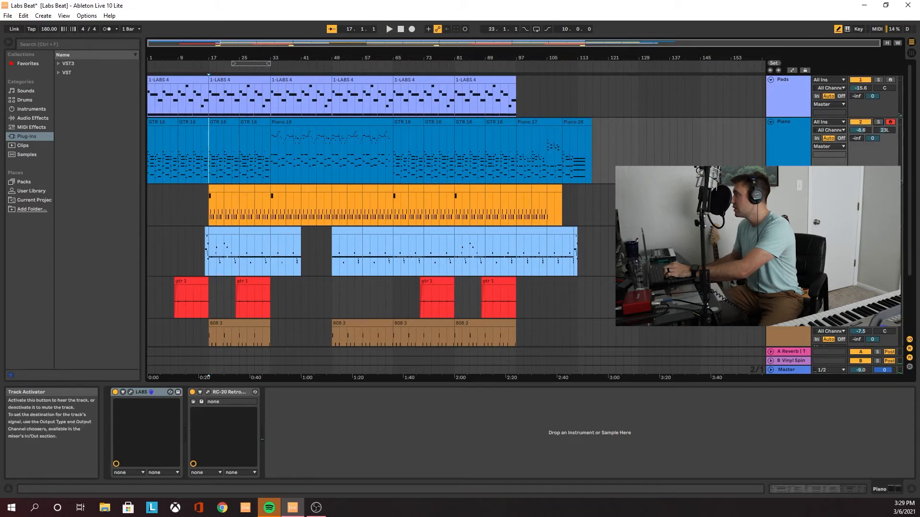
Play the arrangement from bar 17 with Pads and Piano together, and disarm the Piano track
scroll(877, 123, down, 2)
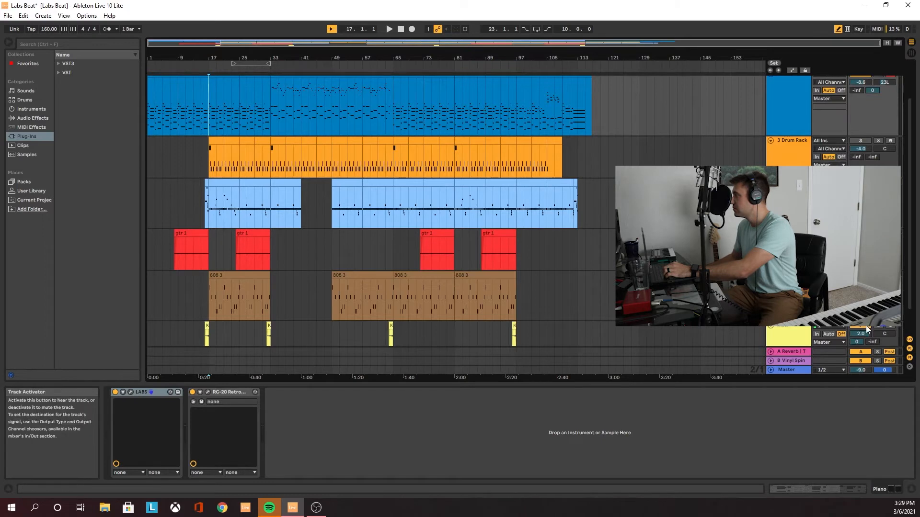
scroll(877, 123, down, 1)
scroll(877, 123, up, 2)
key(space)
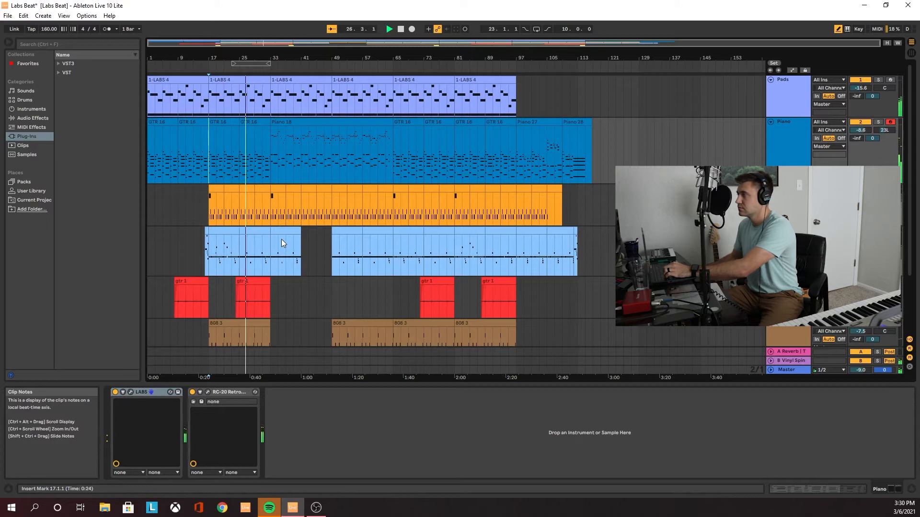
click(891, 123)
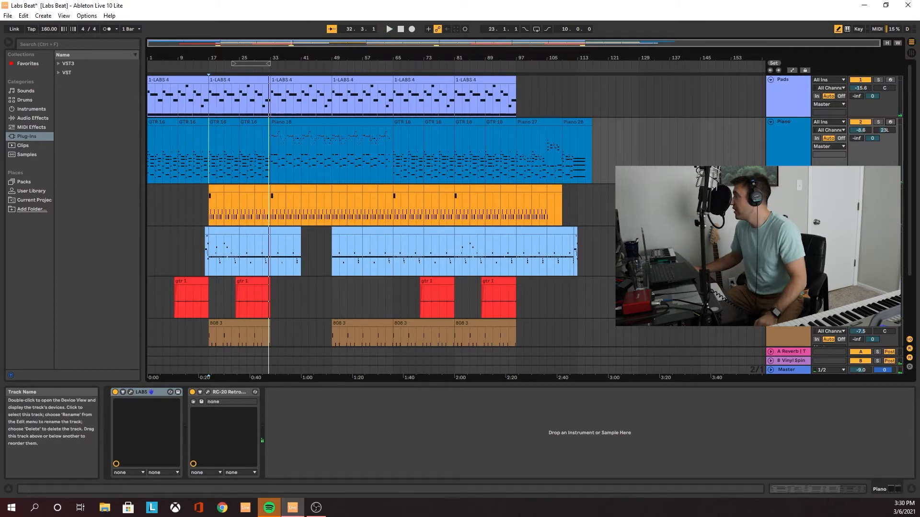
Bring up the Hi track's devices and play the arrangement from bar 13 with Pads and Piano switched back on
click(788, 236)
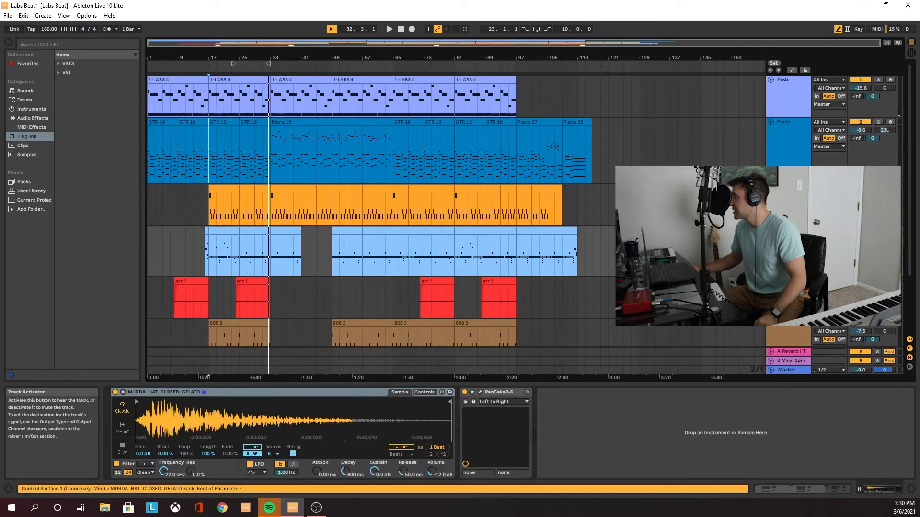
click(860, 80)
click(861, 123)
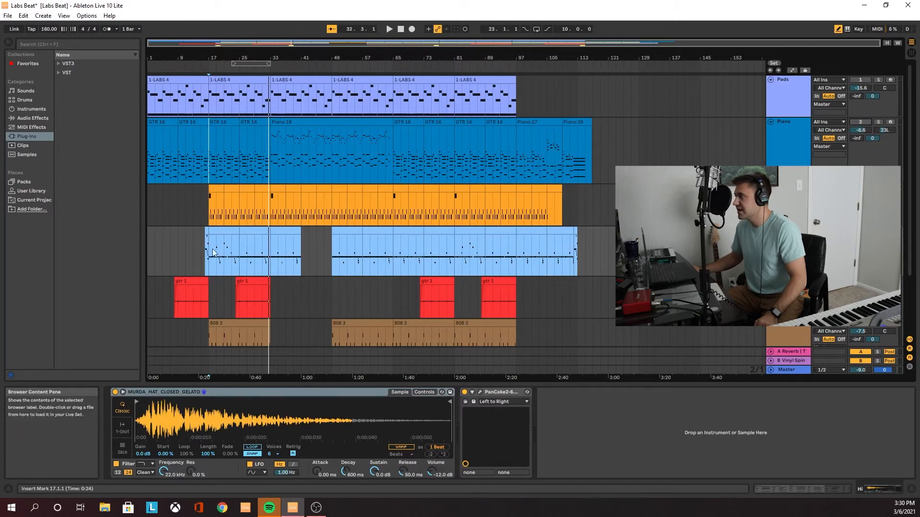
click(194, 260)
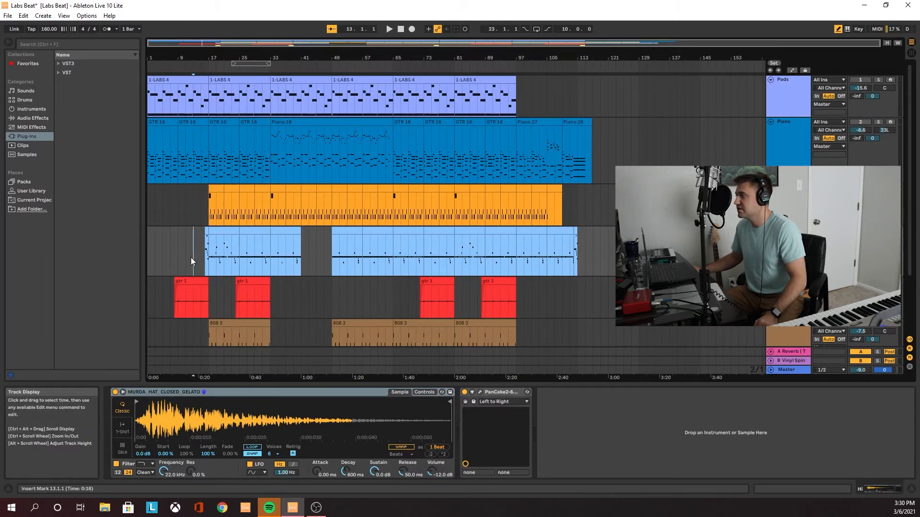
click(860, 79)
click(861, 123)
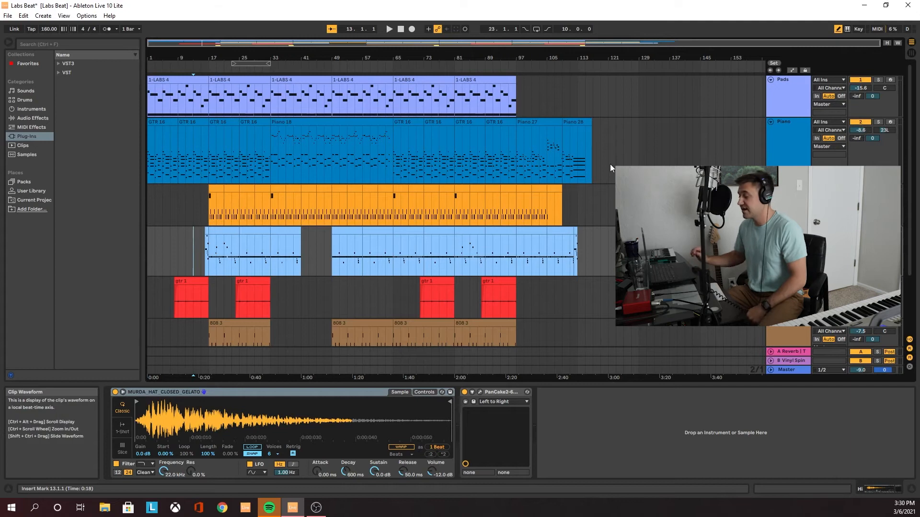
key(space)
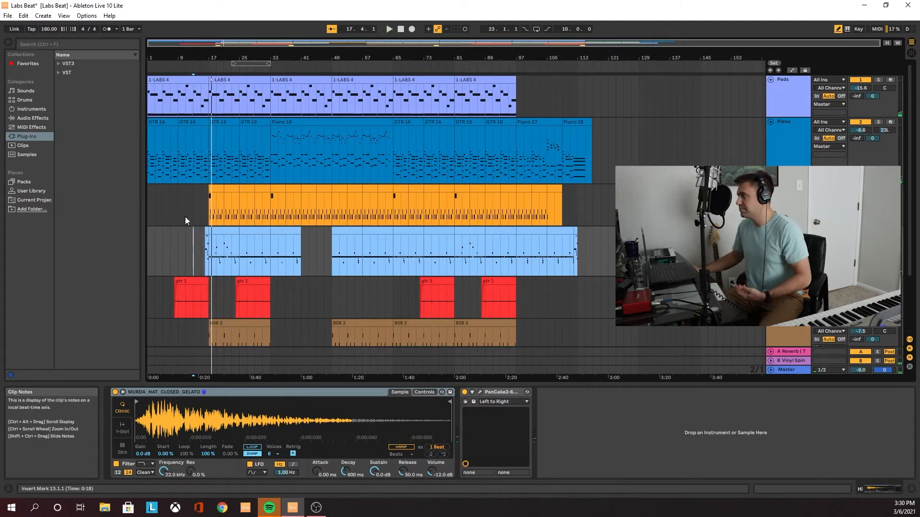
Open the notes of the one-bar Hi clip at bar 16, solo the Hi track and play from there
double_click(207, 231)
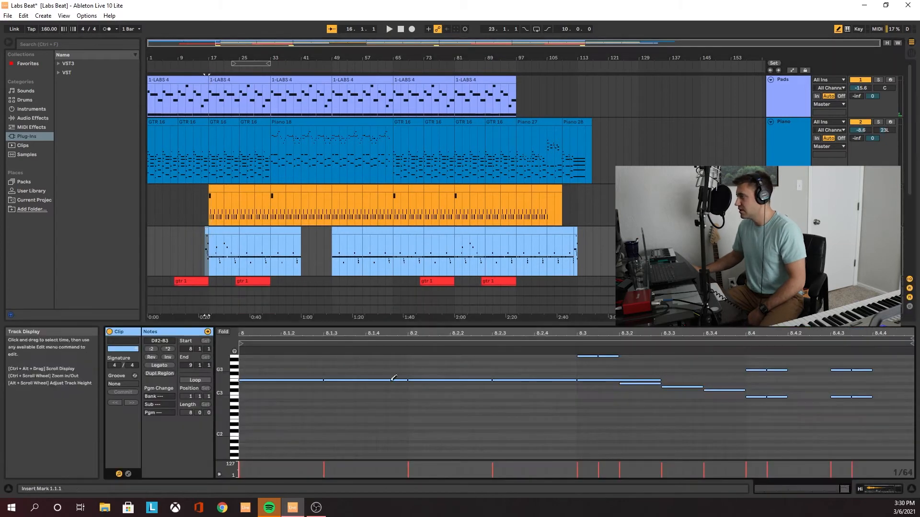
click(879, 231)
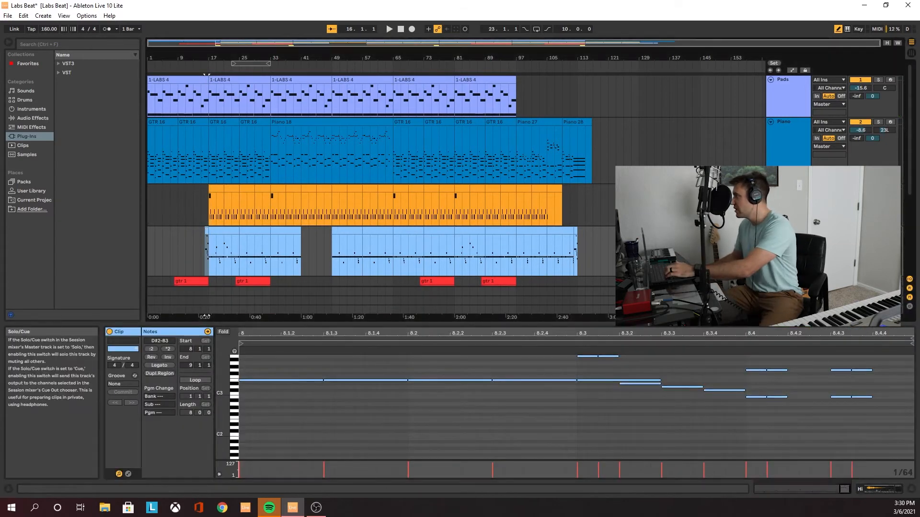
key(space)
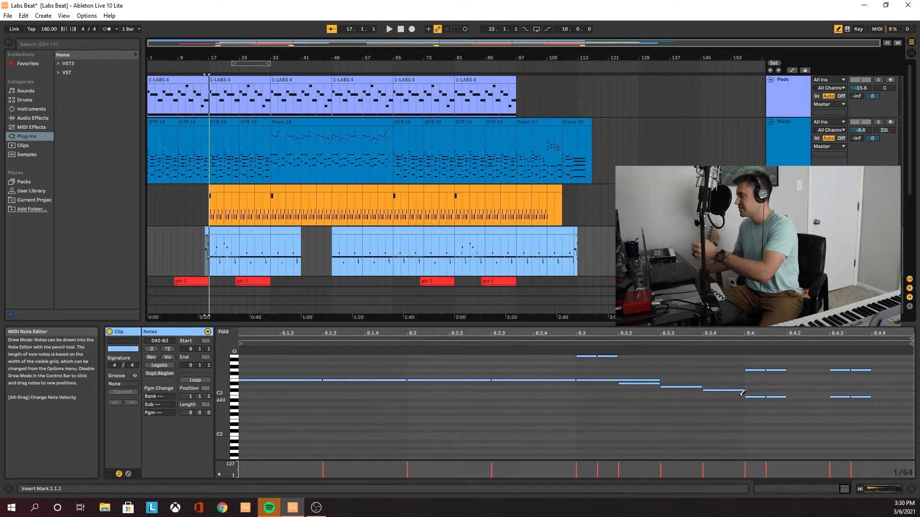
Open the notes of the Hi clip starting at bar 17 and play the track from that bar
click(218, 233)
click(219, 257)
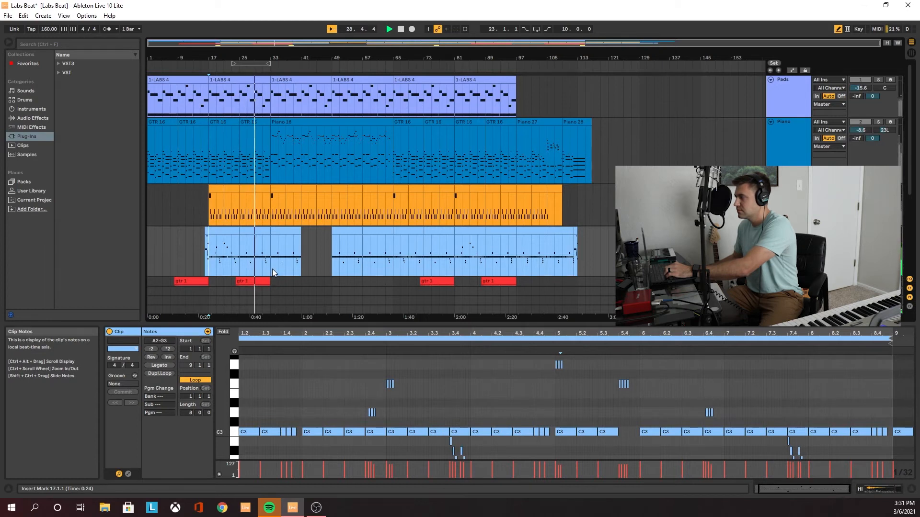
key(space)
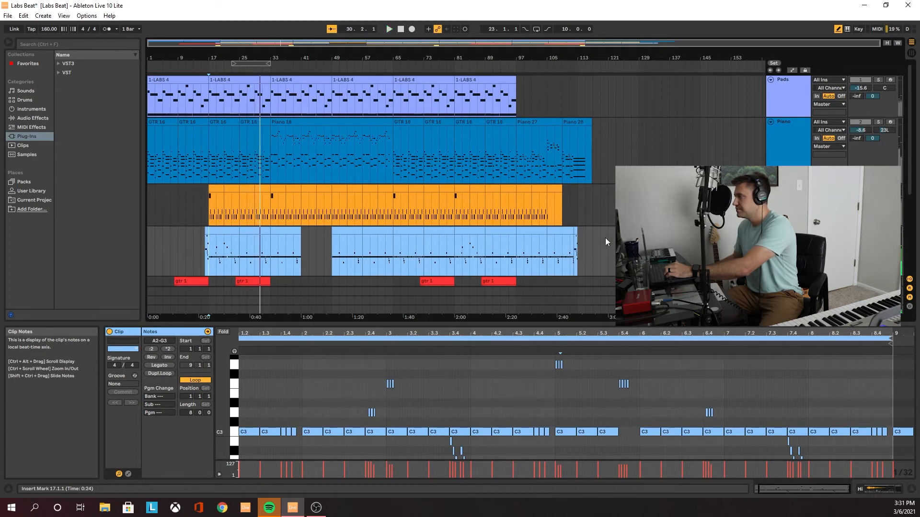
Open the notes of the last one-bar Hi clip at bar 112 and play it
click(574, 255)
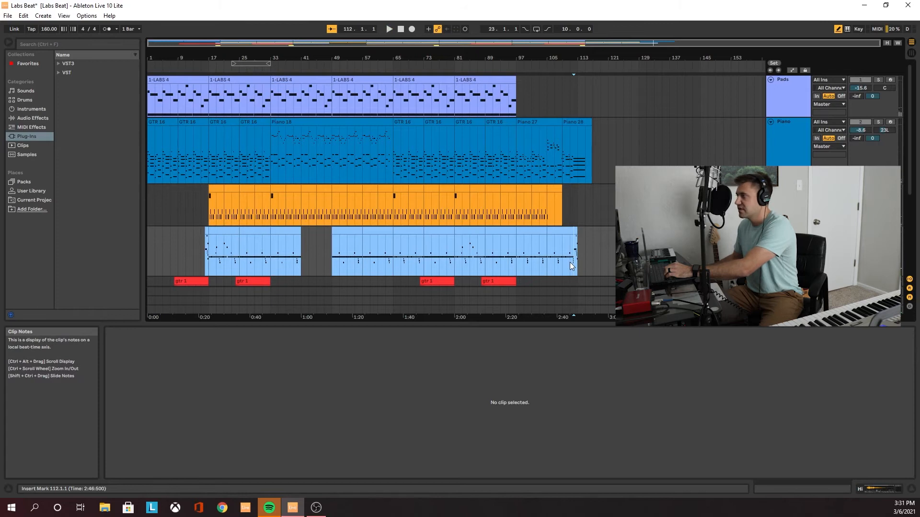
click(576, 233)
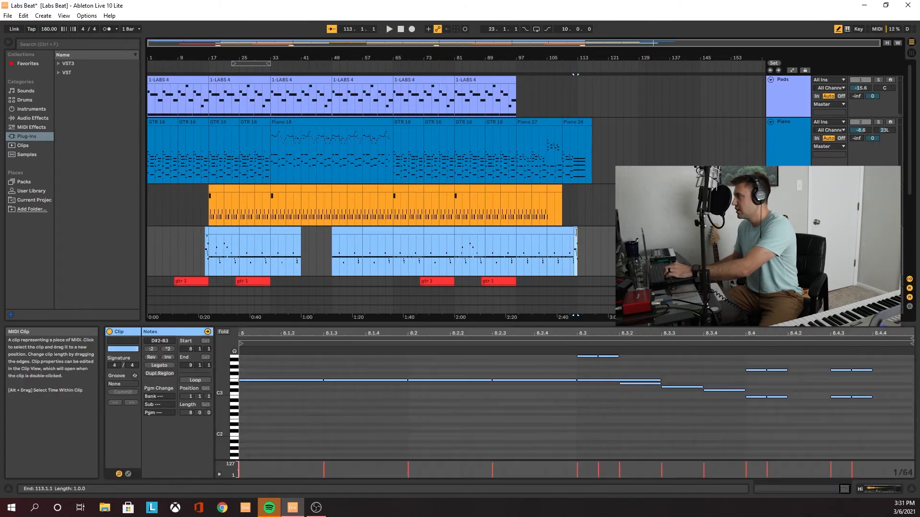
key(space)
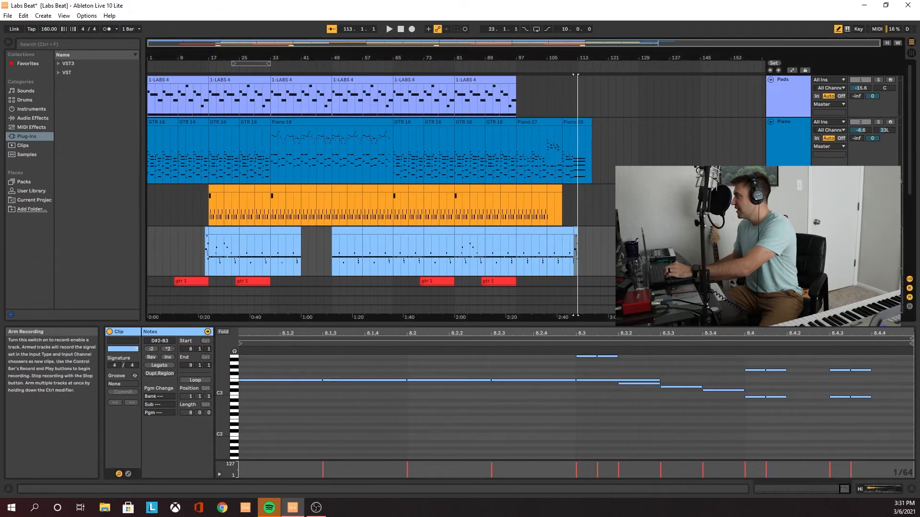
Show the Hi track's devices and compare its playback from bar 57 with PanCake2 bypassed and switched back on
scroll(863, 240, down, 1)
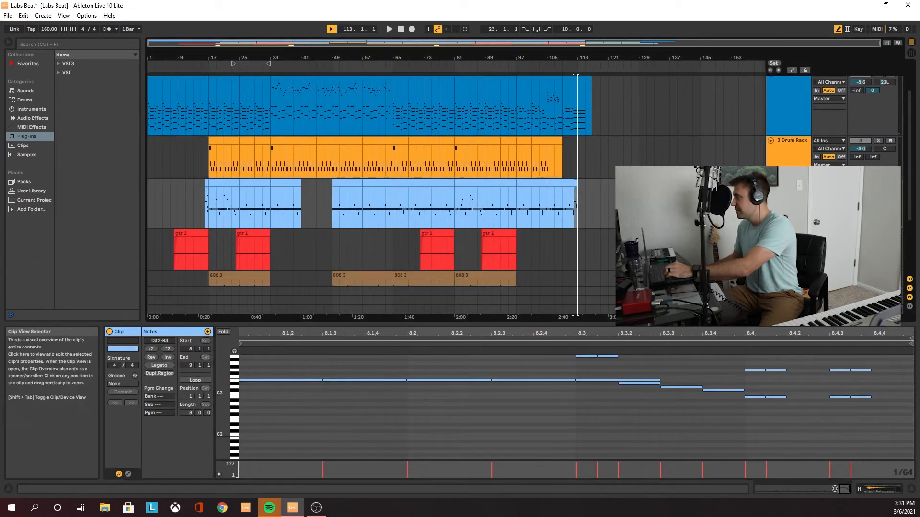
click(886, 489)
click(492, 394)
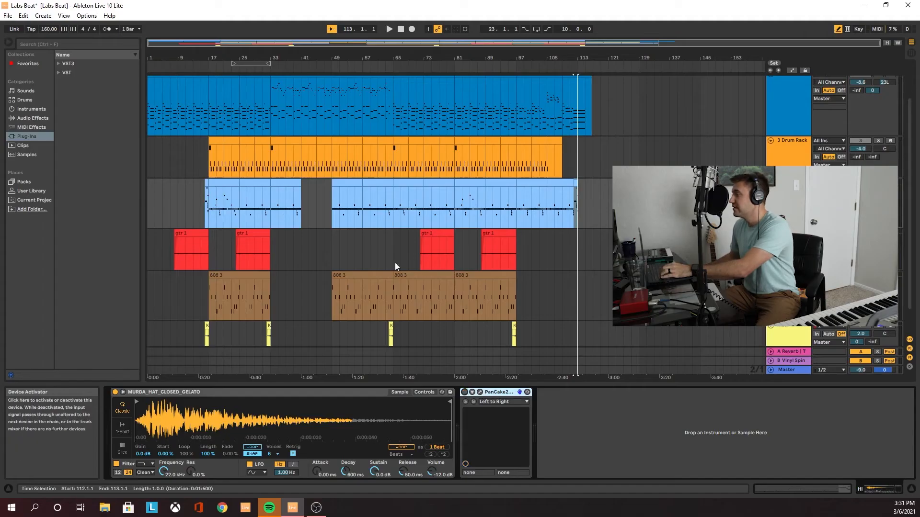
click(370, 220)
key(space)
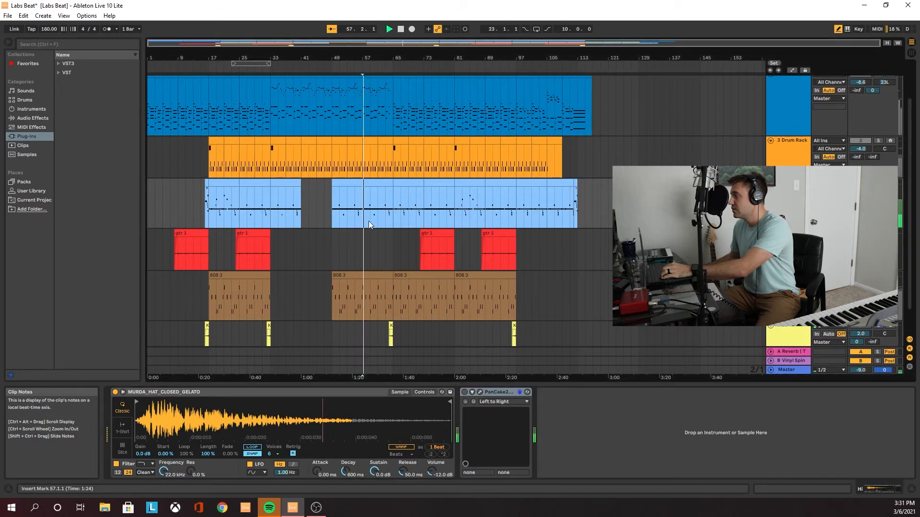
click(465, 393)
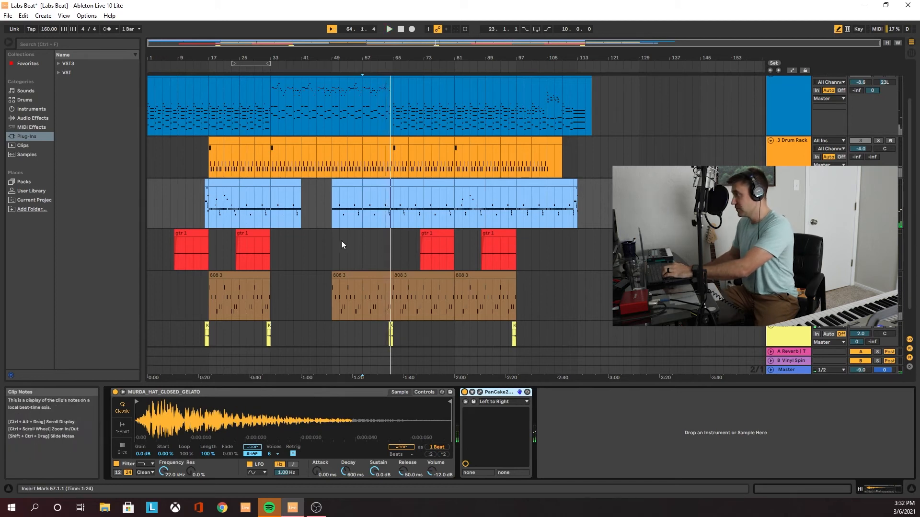
Select the Drum Rack track, open the notes of its clip at bar 17 and play it from that bar
scroll(340, 235, up, 2)
click(790, 188)
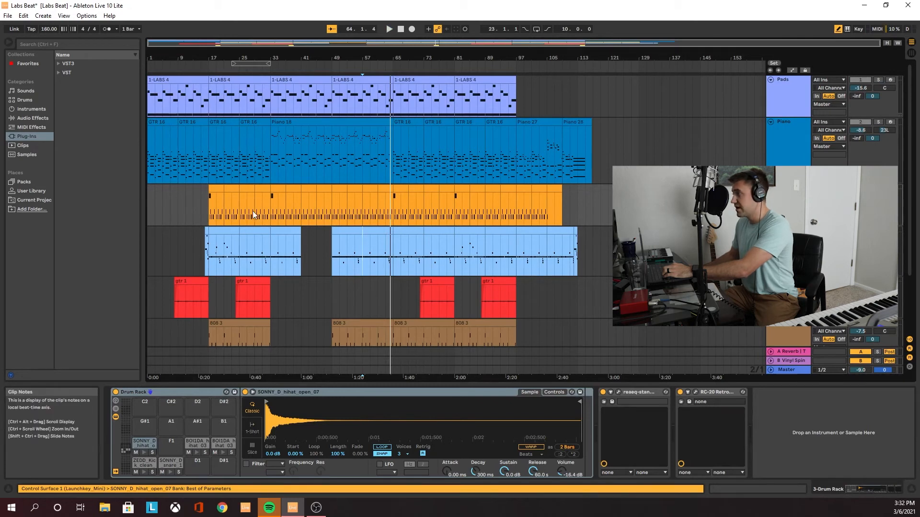
click(212, 215)
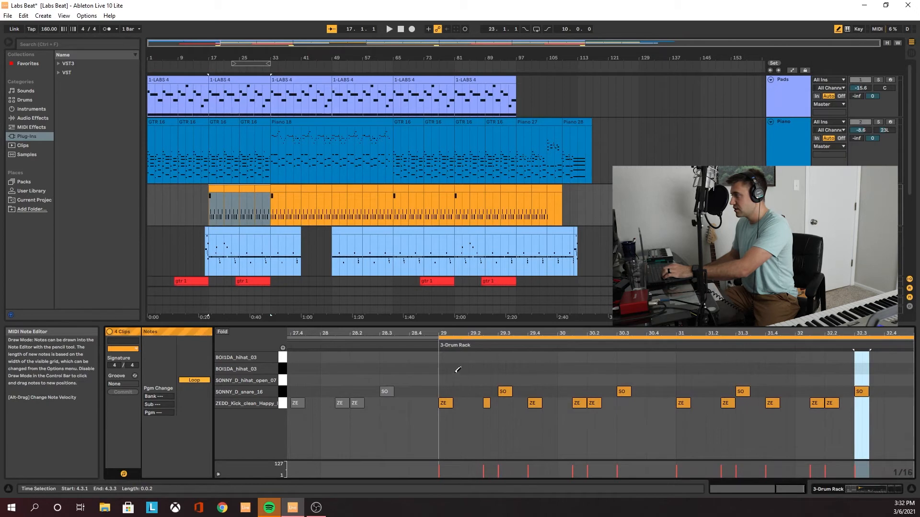
click(209, 219)
click(210, 222)
key(space)
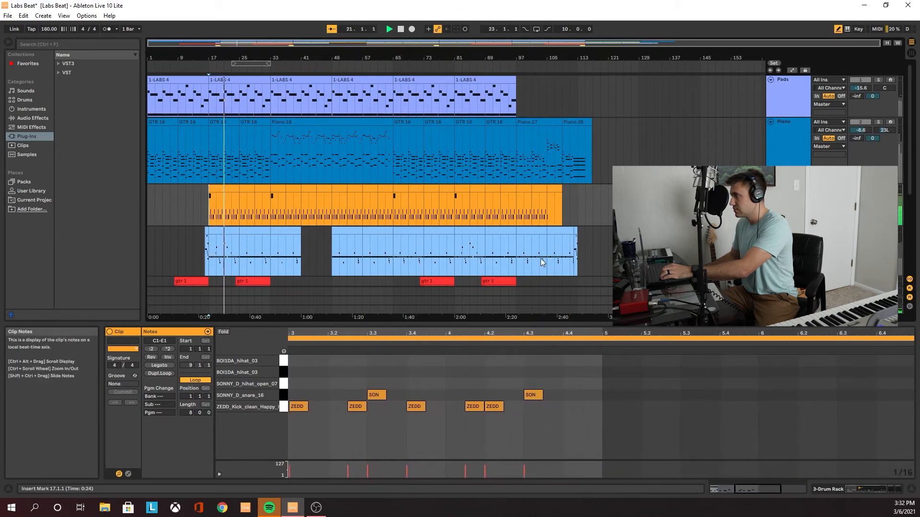
Open the Drum Rack track's ReaEQ, inspect its high-pass band and close the plug-in window
click(857, 490)
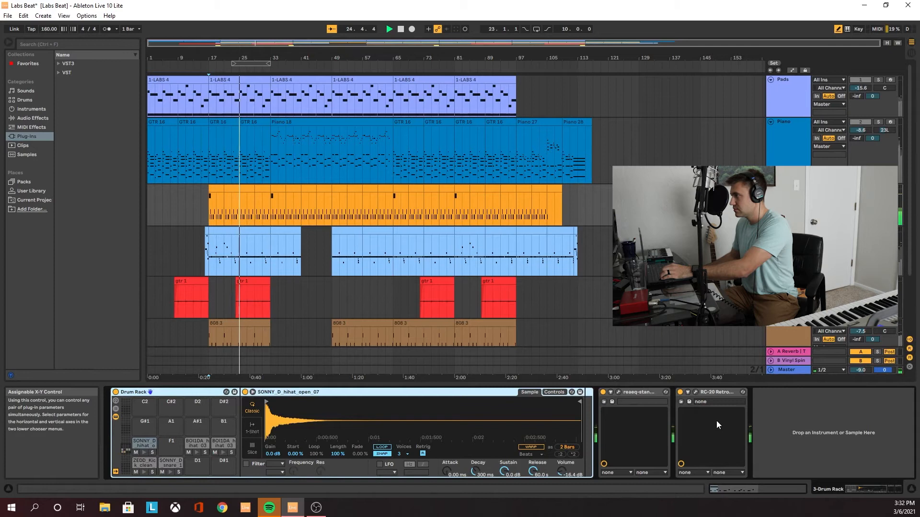
click(617, 393)
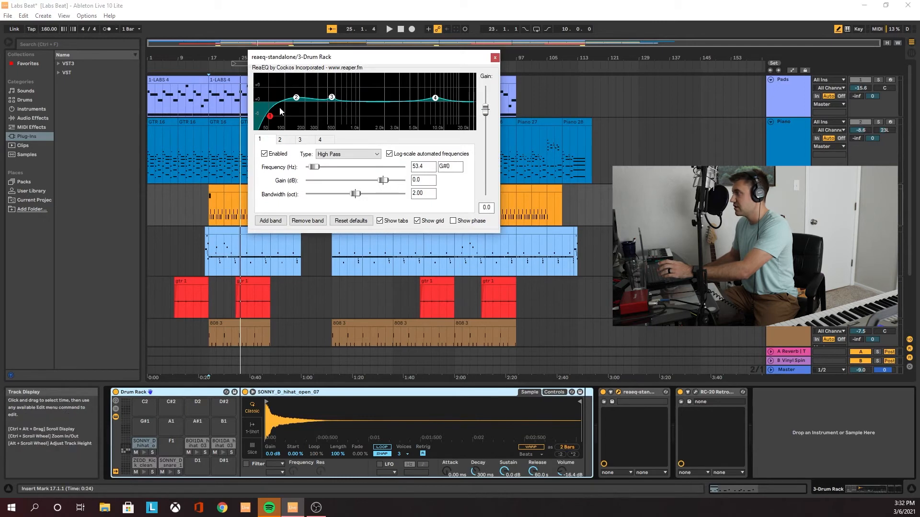
mouse_move(269, 119)
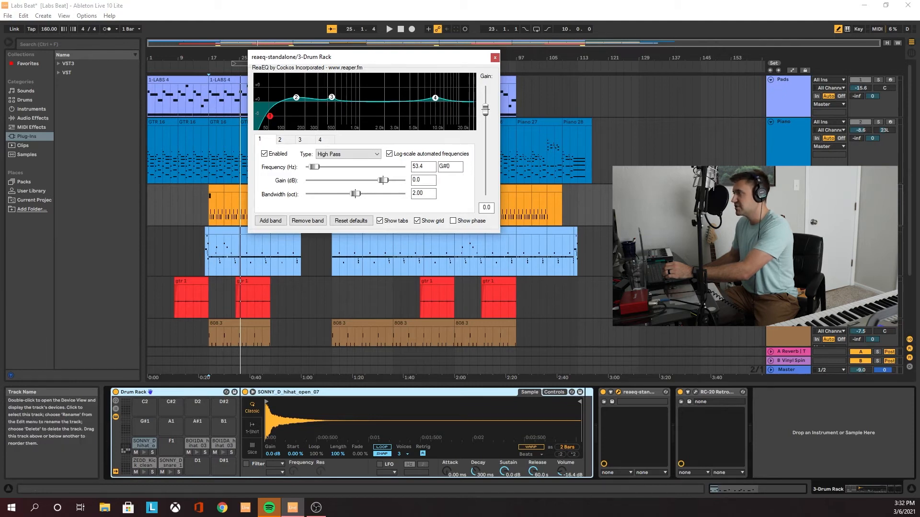
click(786, 206)
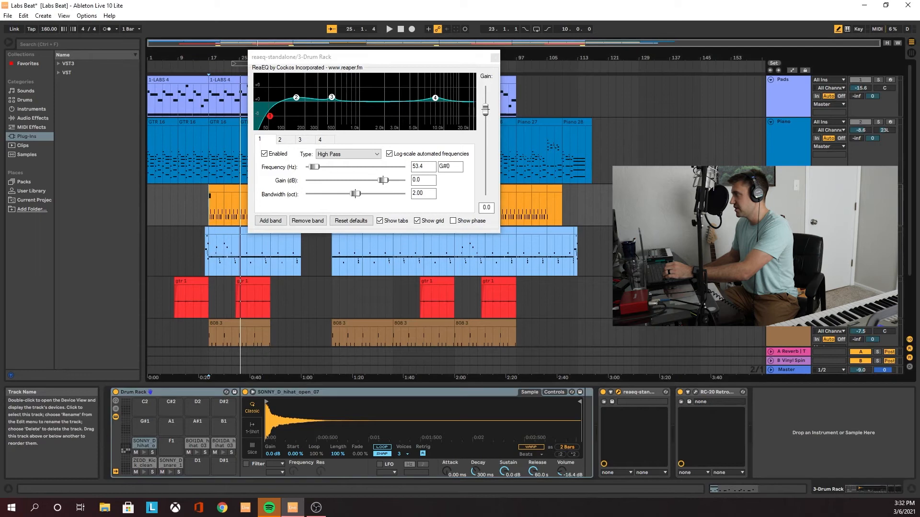
click(495, 58)
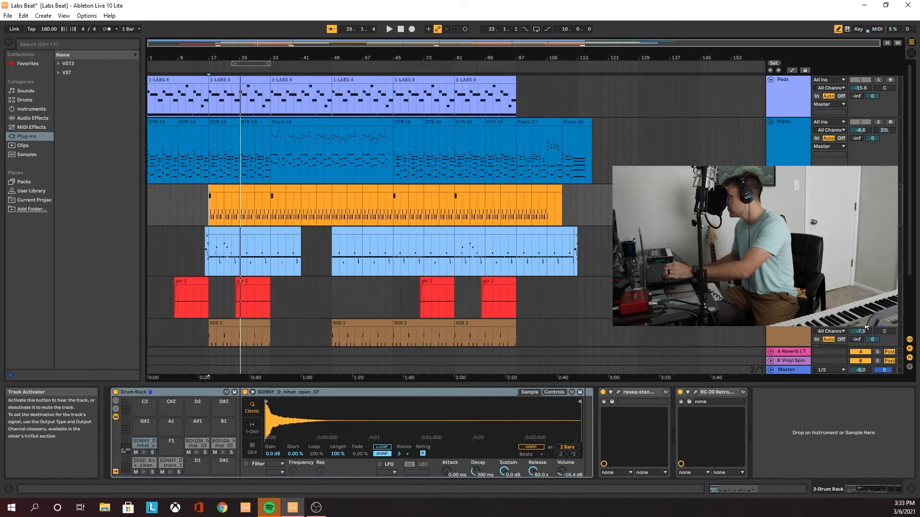
Play the 808 3 clip from bar 49 with its notes open, and bring up the 808 track's devices
scroll(339, 295, down, 3)
click(338, 305)
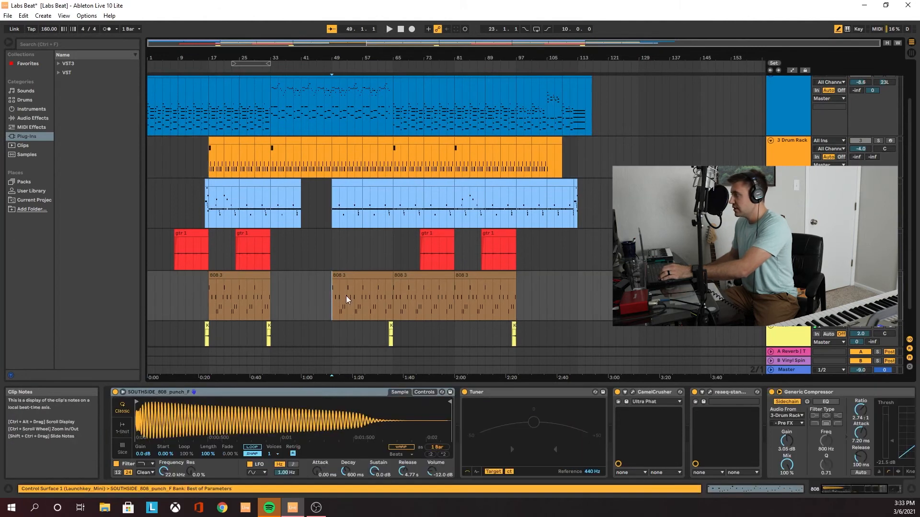
double_click(347, 299)
key(space)
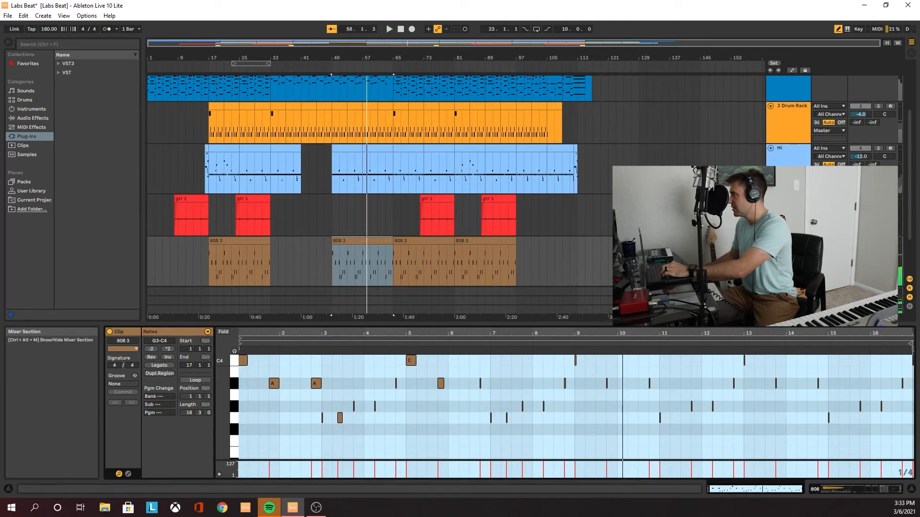
click(878, 241)
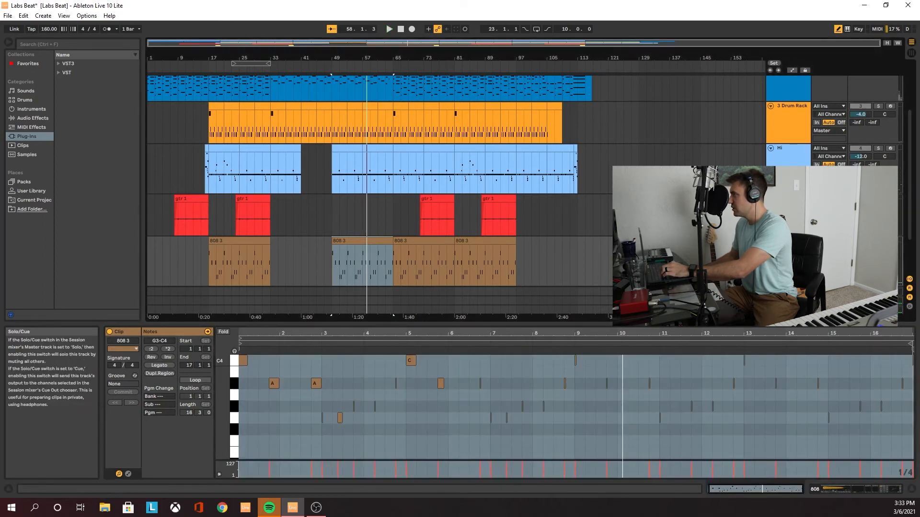
click(850, 490)
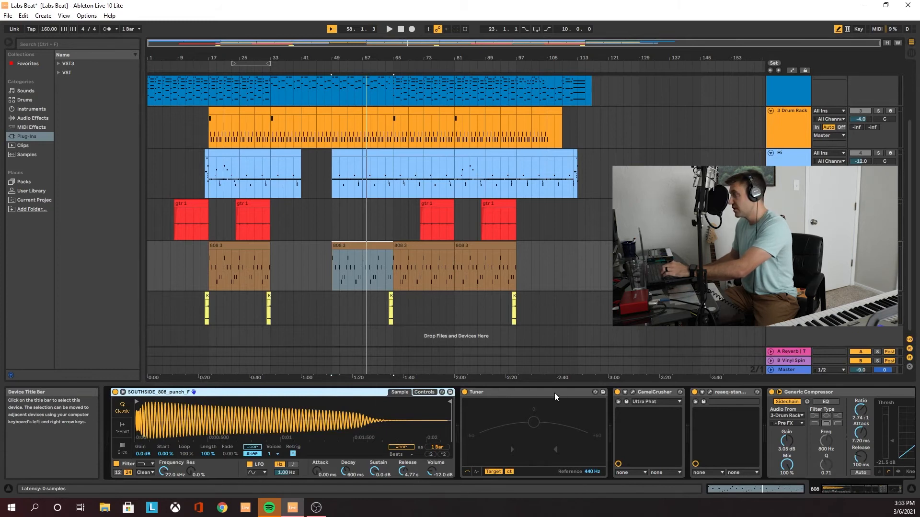
Open the 808 track's CamelCrusher and ReaEQ plug-in windows and examine their settings, including ReaEQ band 1
click(633, 392)
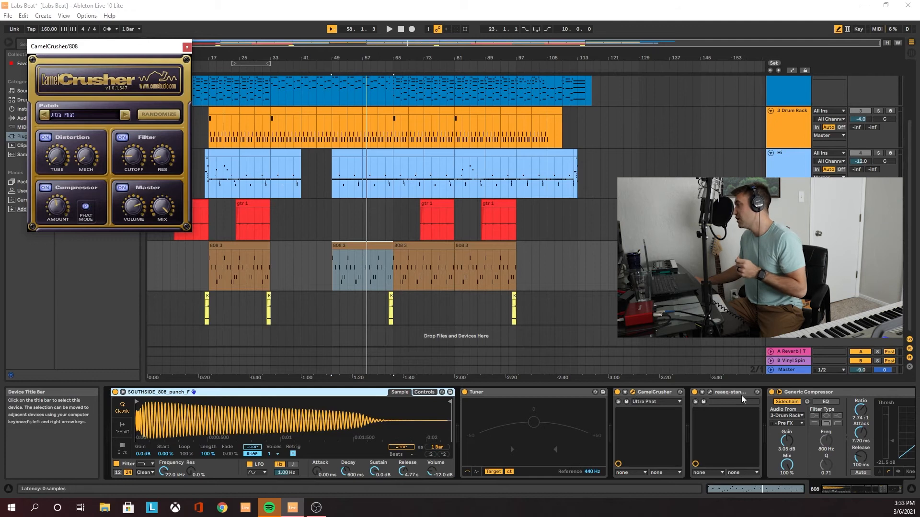
click(728, 394)
click(710, 393)
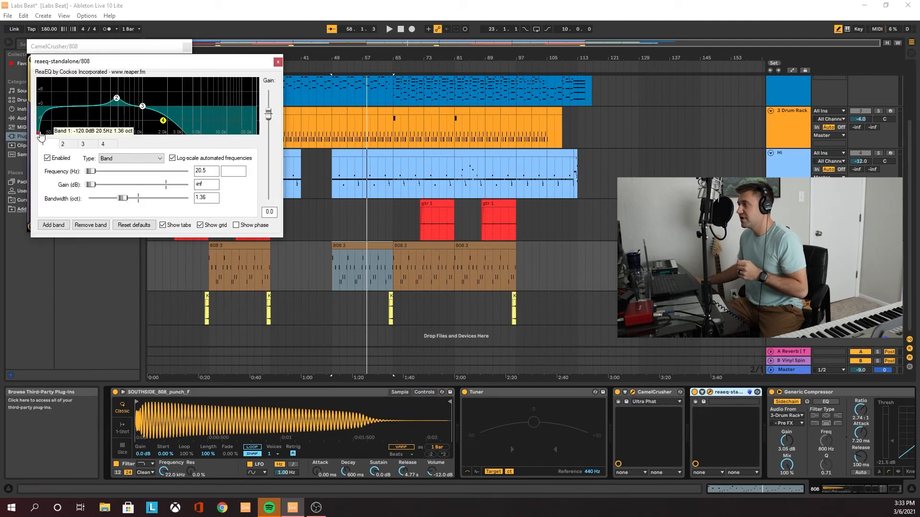
mouse_move(38, 136)
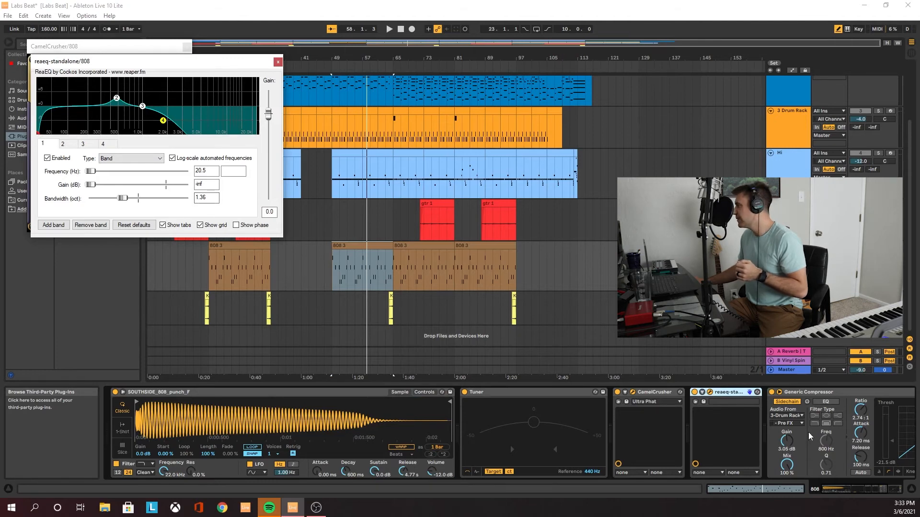
Select the 808 track's Generic Compressor and choose the Drum Rack's ZEDD Kick clean Happy Now, Pre FX, as its sidechain source
click(849, 424)
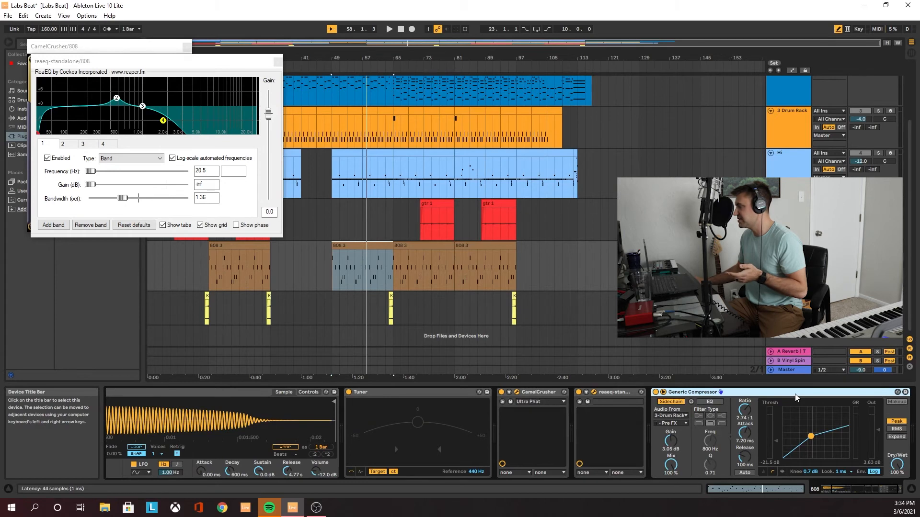
click(681, 416)
click(680, 416)
click(681, 416)
click(686, 351)
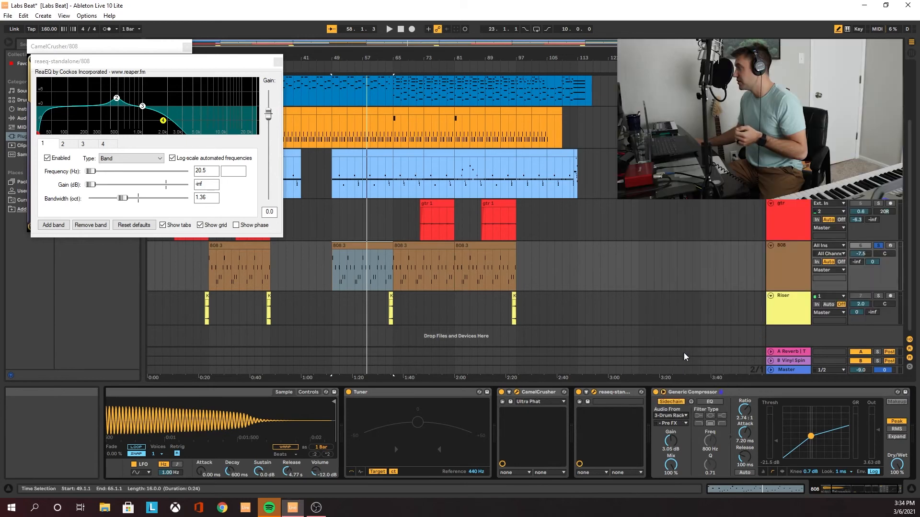
click(682, 424)
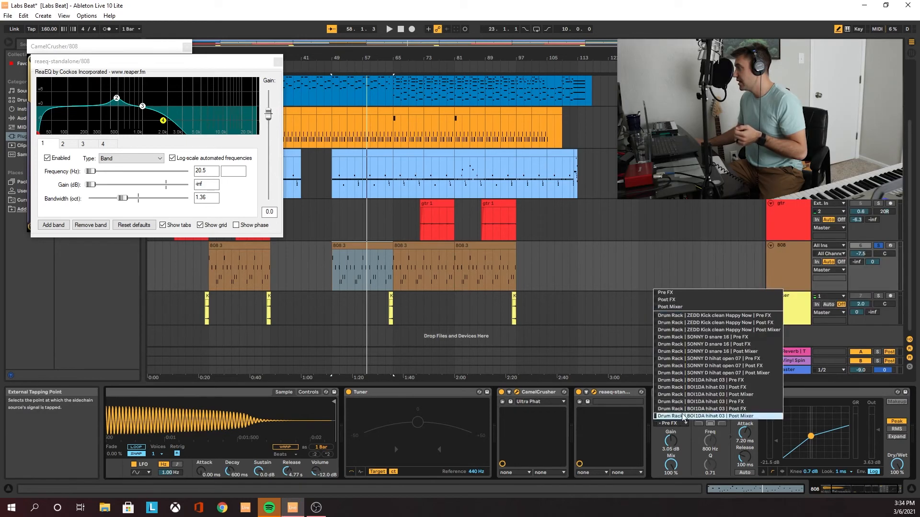
click(706, 316)
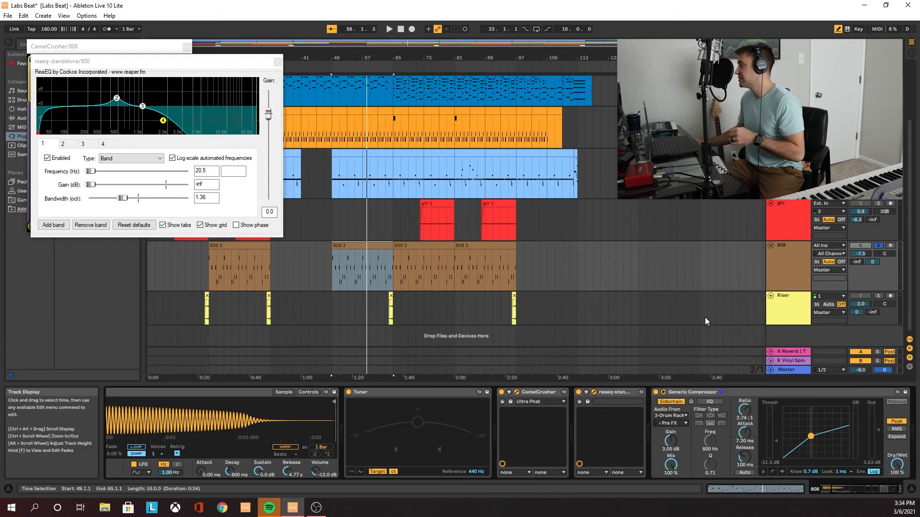
Solo the gtr track and play its second clip from bar 24, stopping near the clip's end
click(336, 285)
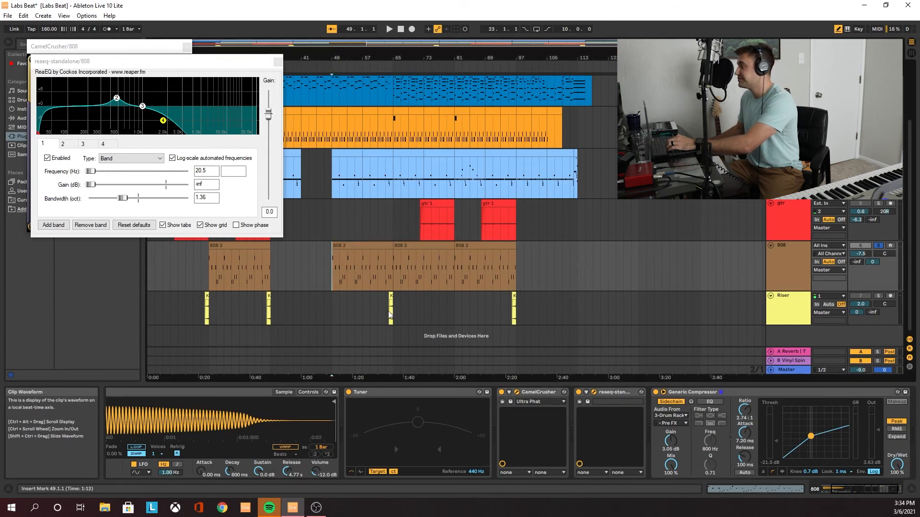
click(392, 309)
click(236, 227)
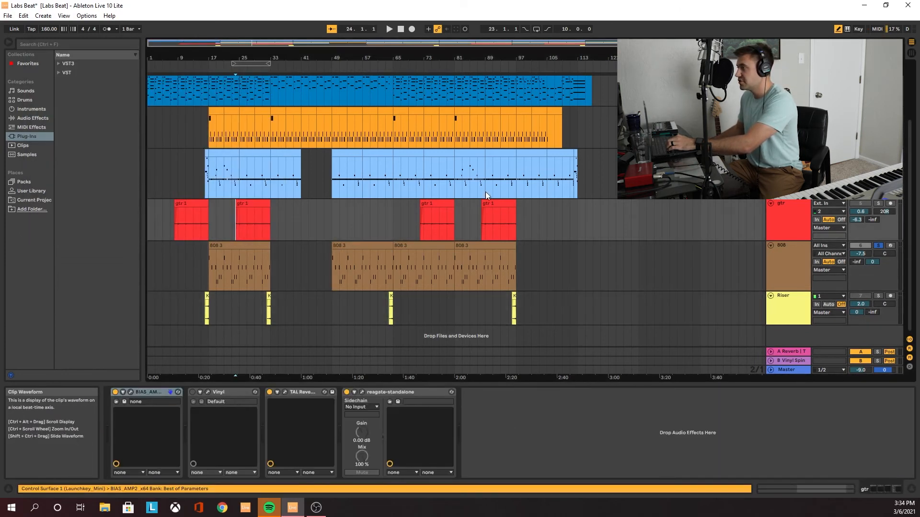
click(878, 204)
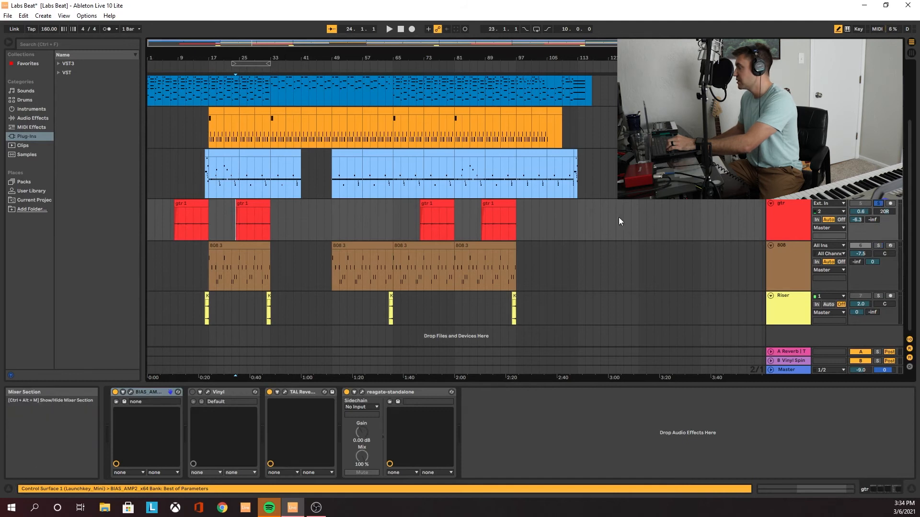
key(space)
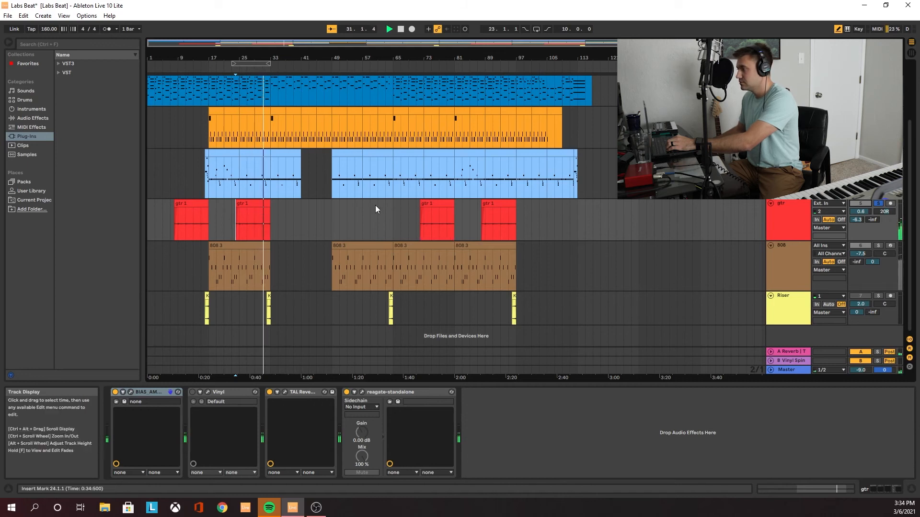
key(space)
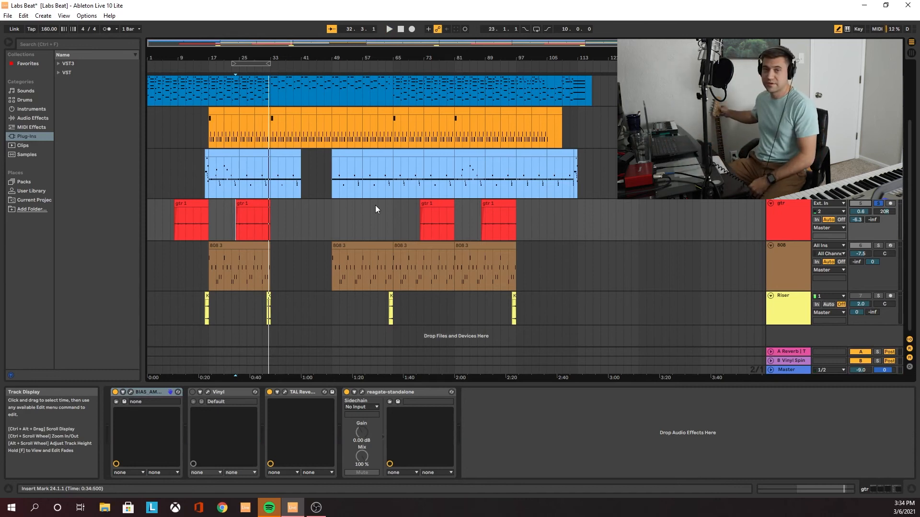
Look over the gtr track's BIAS AMP2 window, close it and delete the Vinyl device from the chain
click(132, 391)
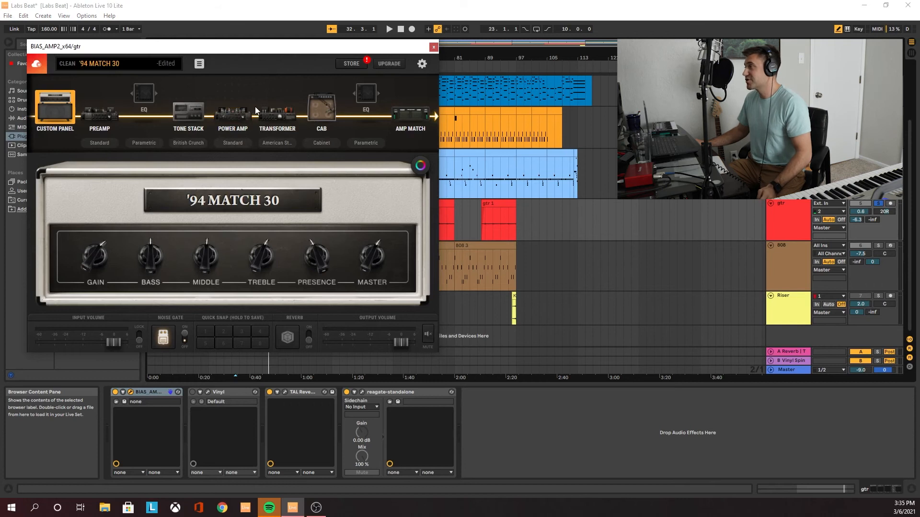
click(431, 48)
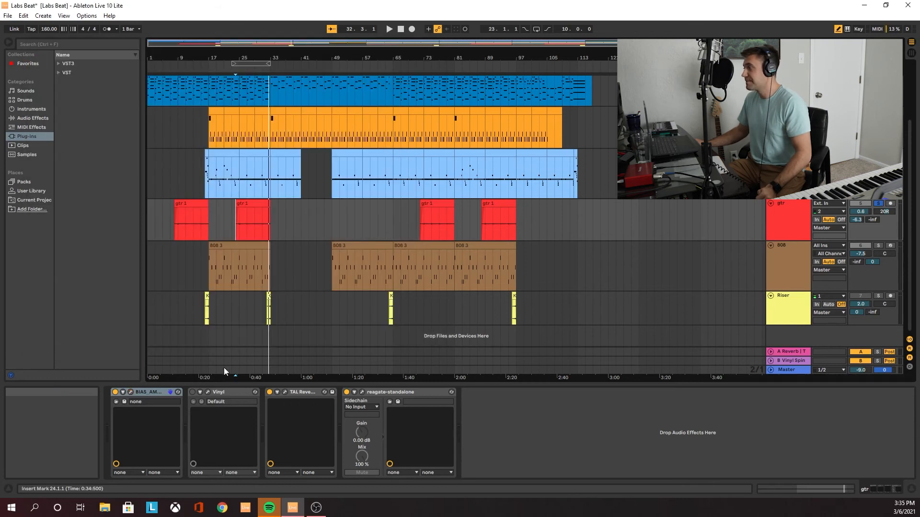
click(218, 392)
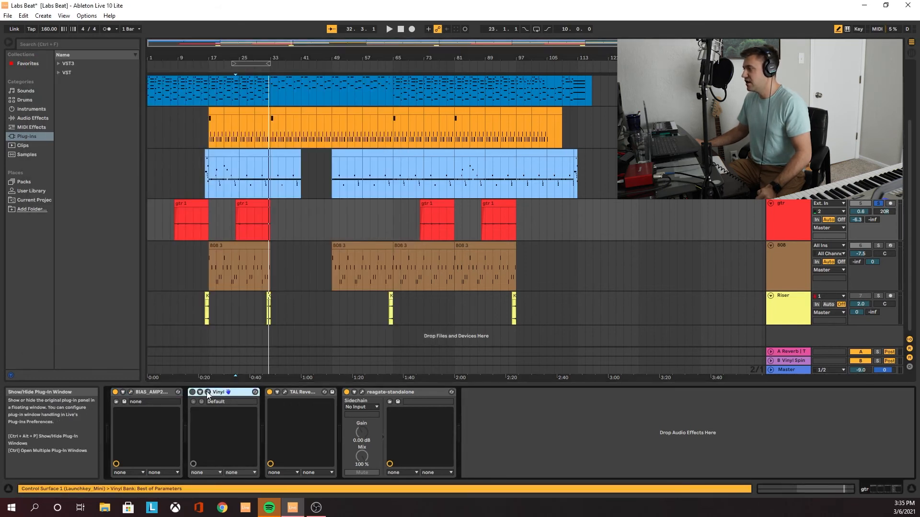
key(Delete)
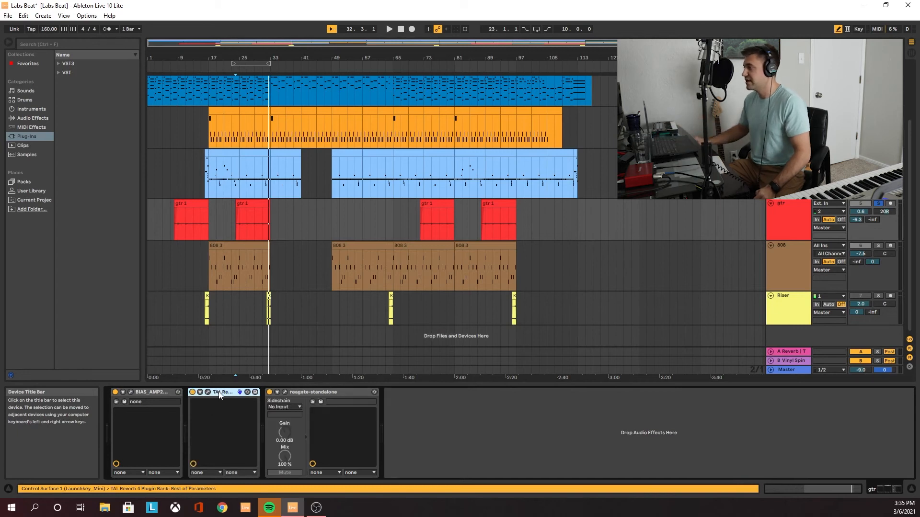
Open TAL Reverb 4 and play the gtr track from bar 24, comparing the reverb and ReaGate bypassed and switched back on
click(207, 392)
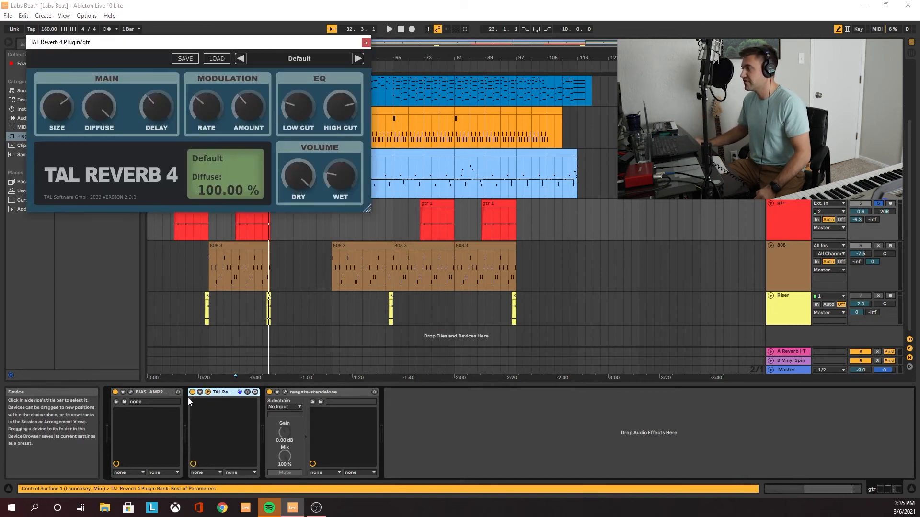
click(192, 392)
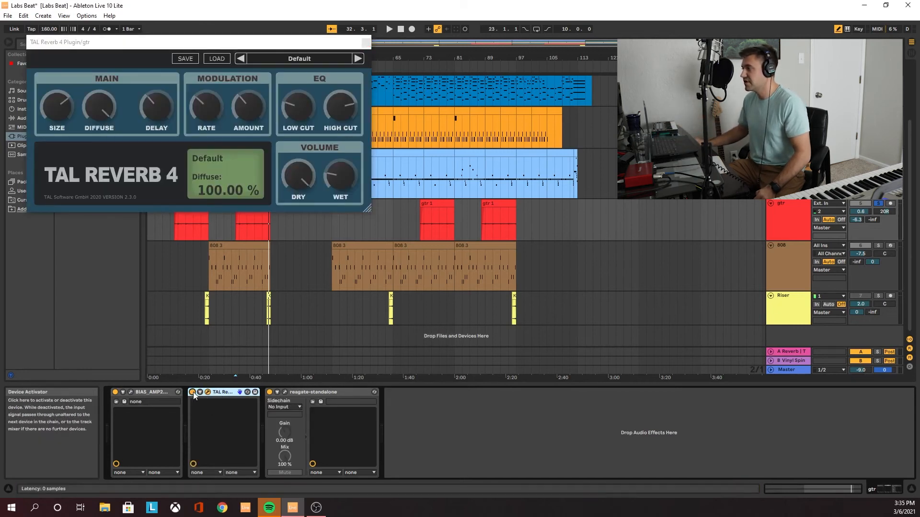
click(270, 392)
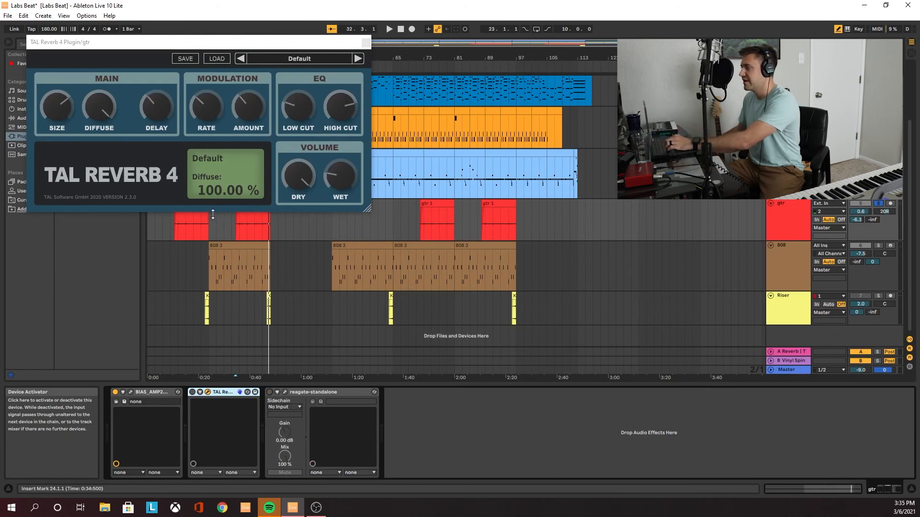
click(236, 233)
key(space)
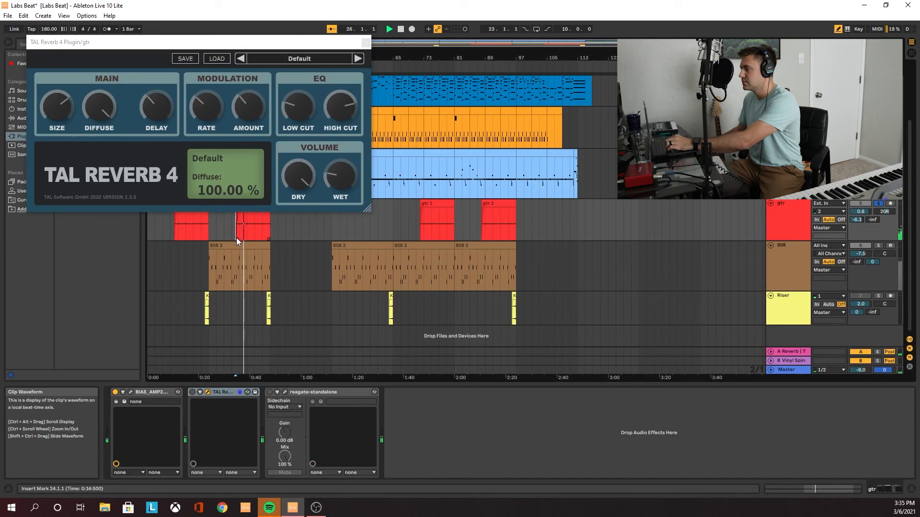
click(192, 392)
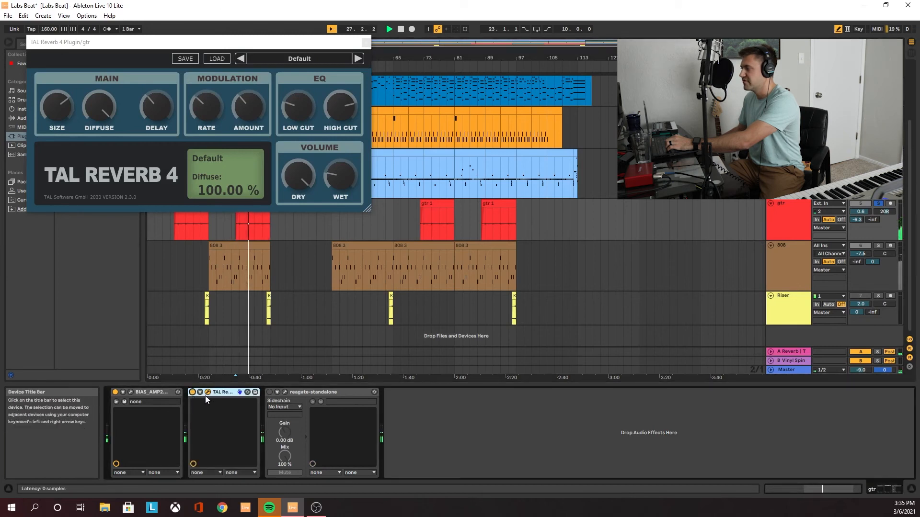
click(270, 392)
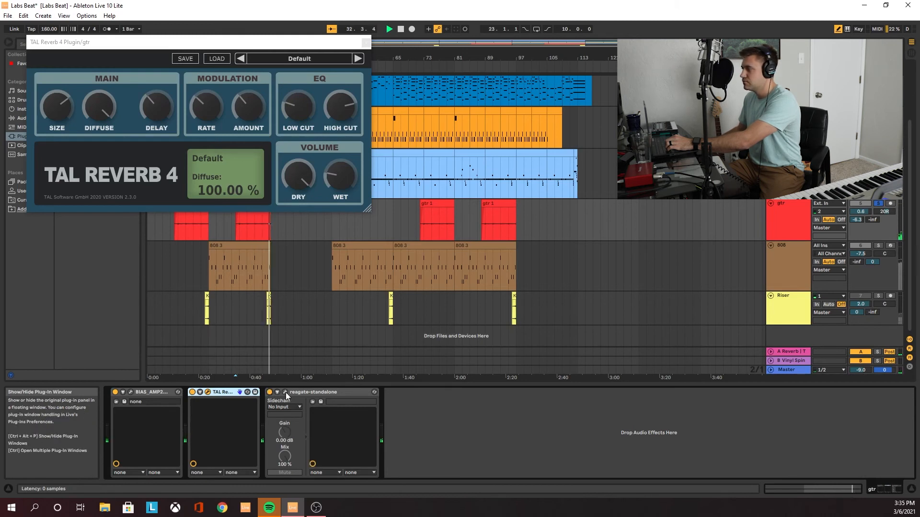
Open the gtr track's ReaGate to examine its gate settings, and close both the ReaGate and TAL Reverb 4 windows
click(286, 393)
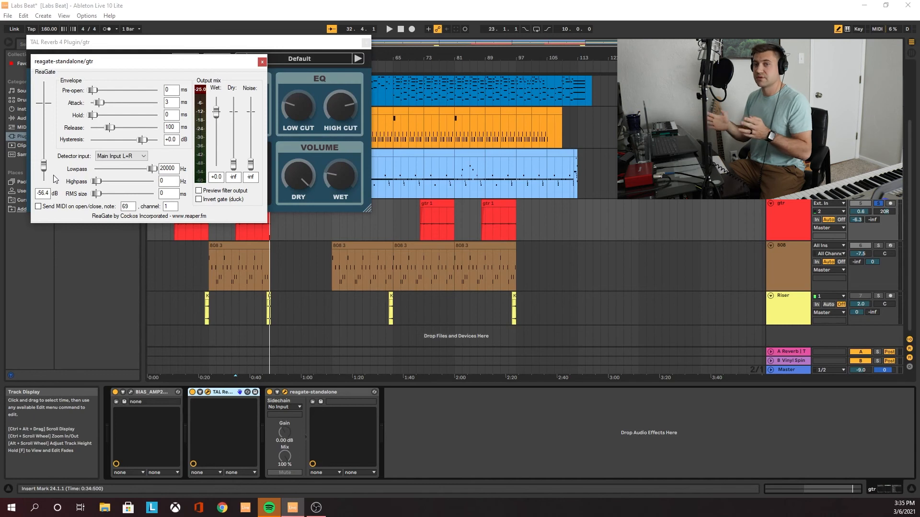
click(263, 63)
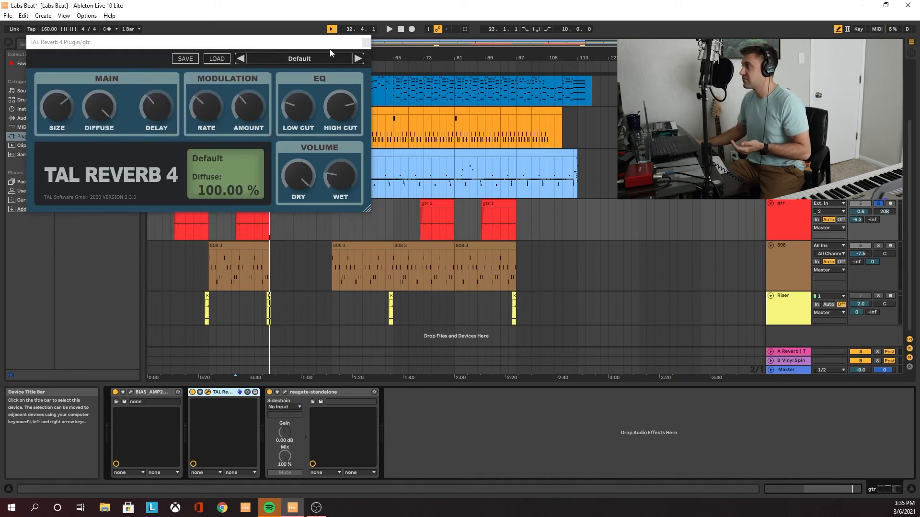
click(366, 43)
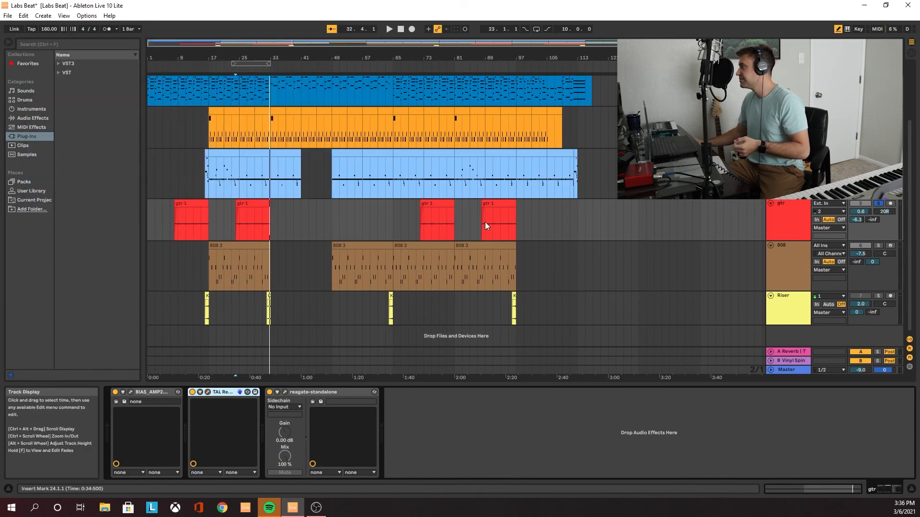
Solo the Riser track and play its second clip from bar 32
scroll(521, 221, down, 2)
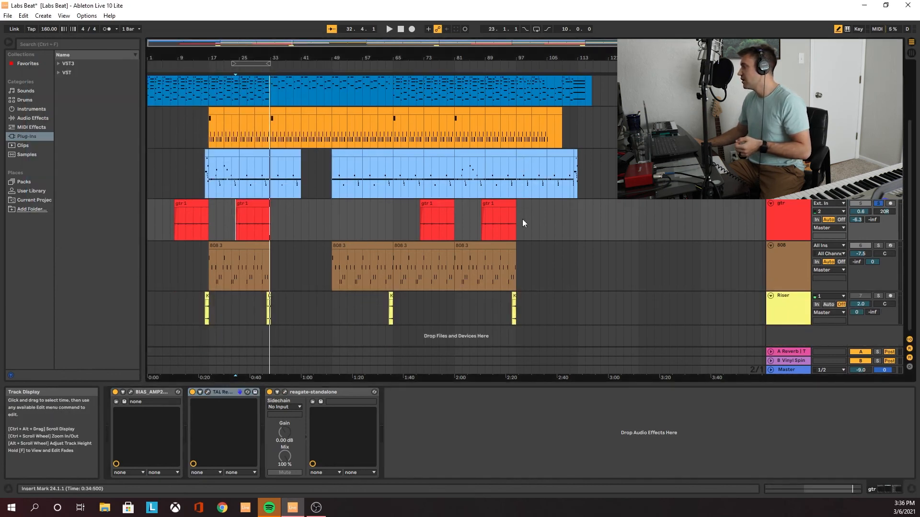
click(278, 306)
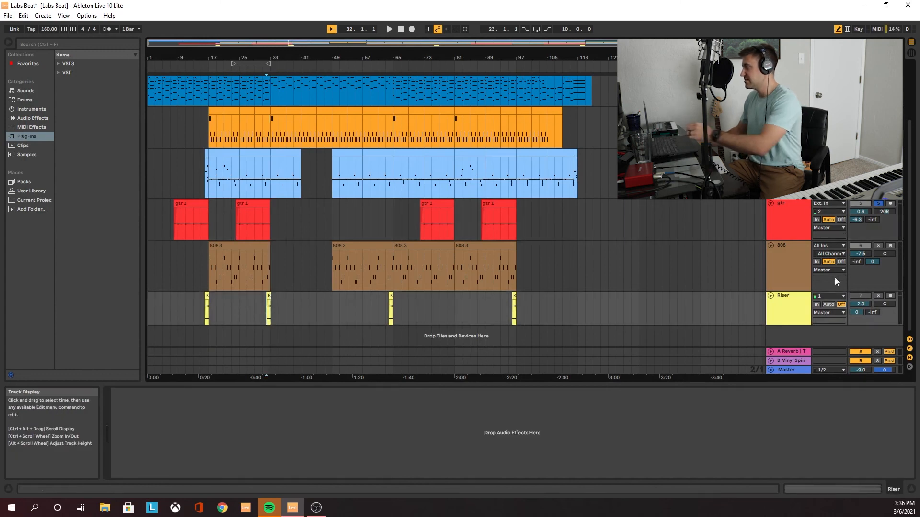
click(877, 295)
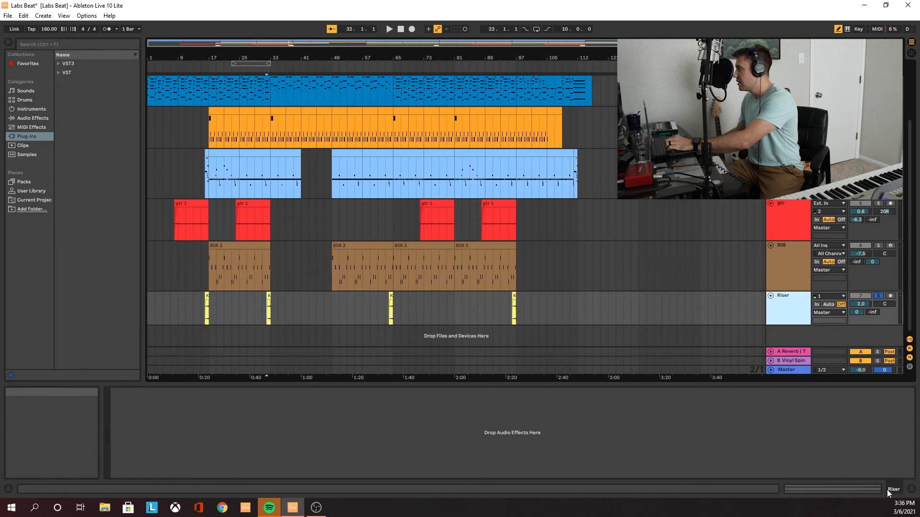
click(799, 468)
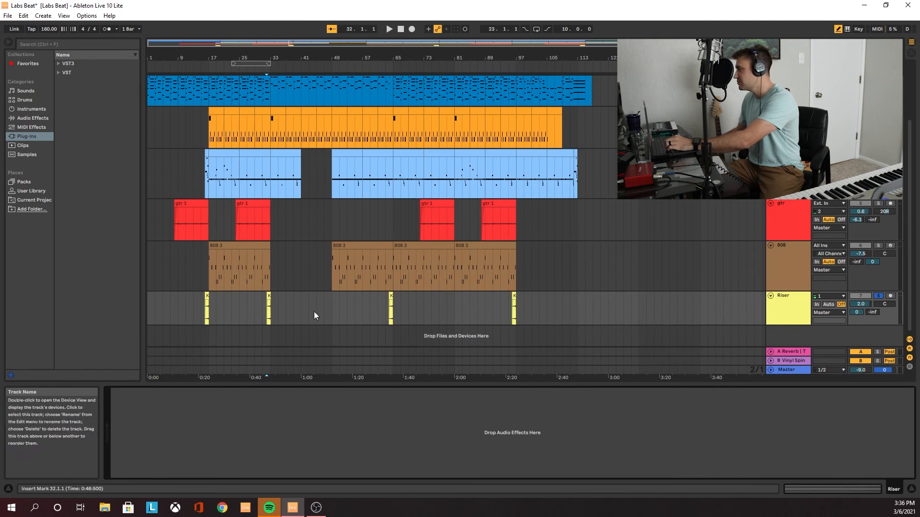
key(space)
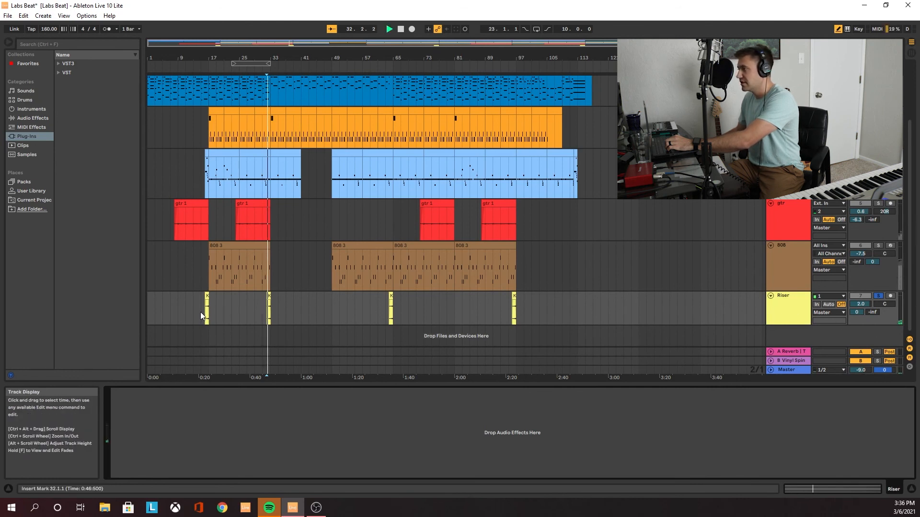
key(space)
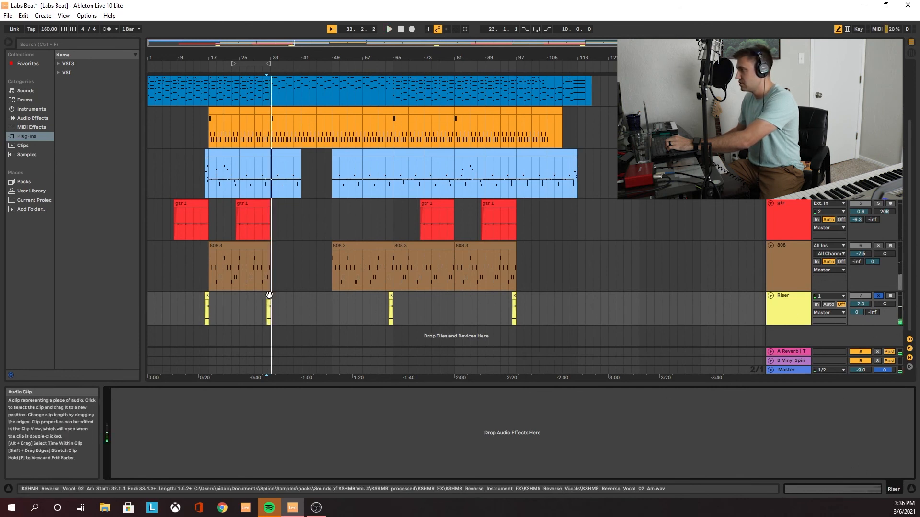
Open the sample details of the KSHMR reverse vocal clip at bar 32 on the Riser track and play it again
click(268, 295)
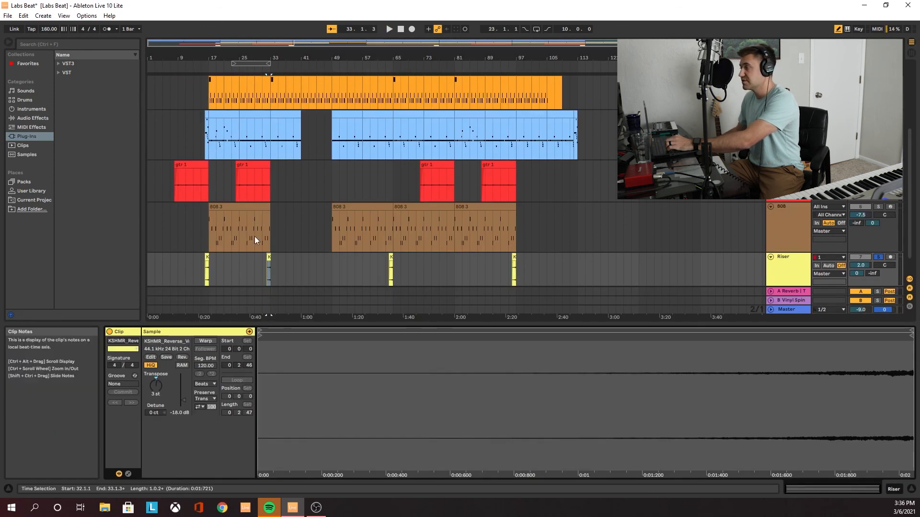
click(269, 257)
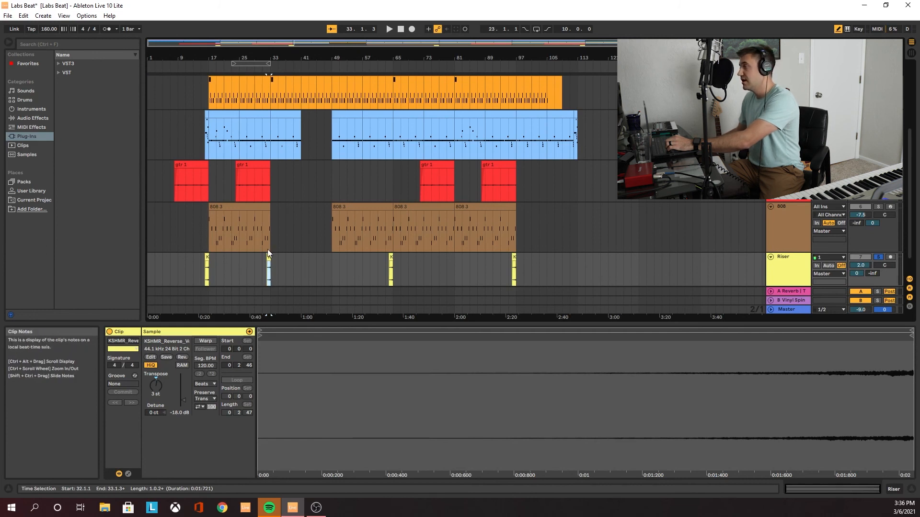
scroll(273, 129, up, 2)
scroll(273, 136, up, 2)
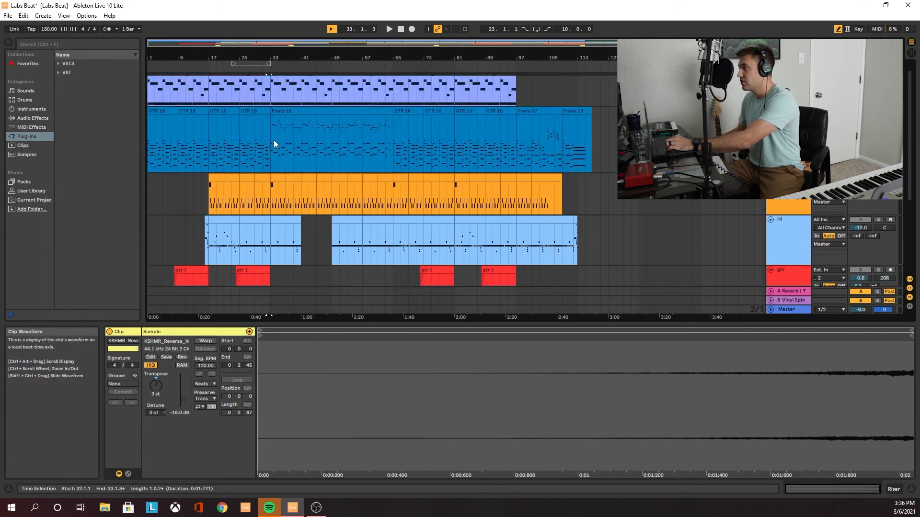
scroll(275, 144, down, 5)
key(space)
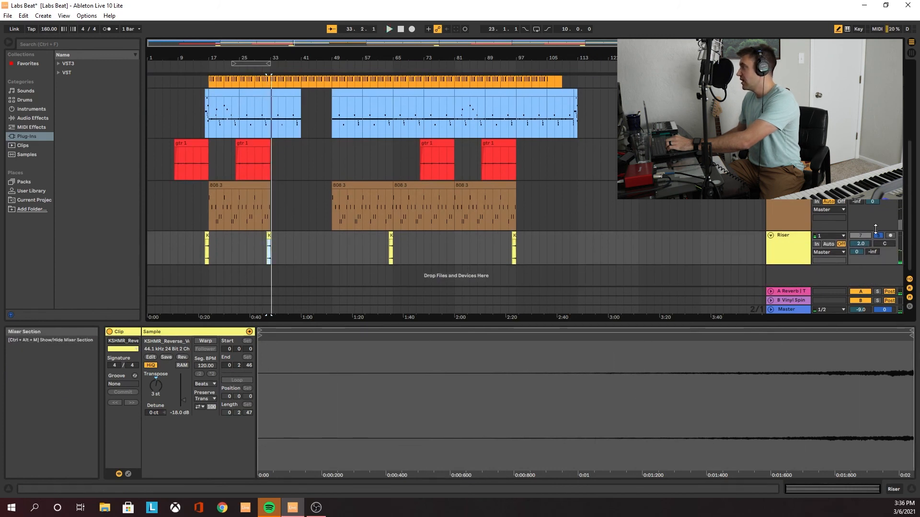
Turn off the Riser track's solo and play the full arrangement from bar 11 inside the first gtr 1 clip
scroll(837, 200, up, 4)
scroll(479, 143, up, 2)
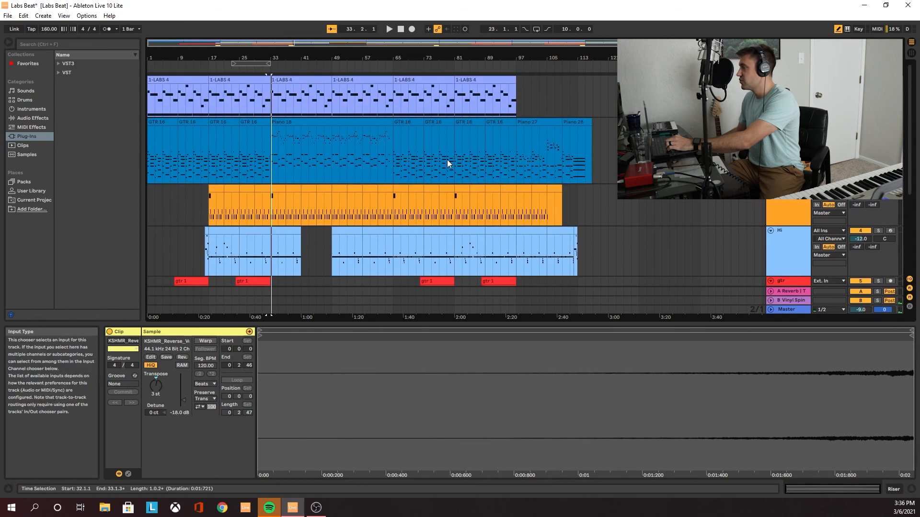
scroll(199, 157, down, 4)
click(174, 222)
key(space)
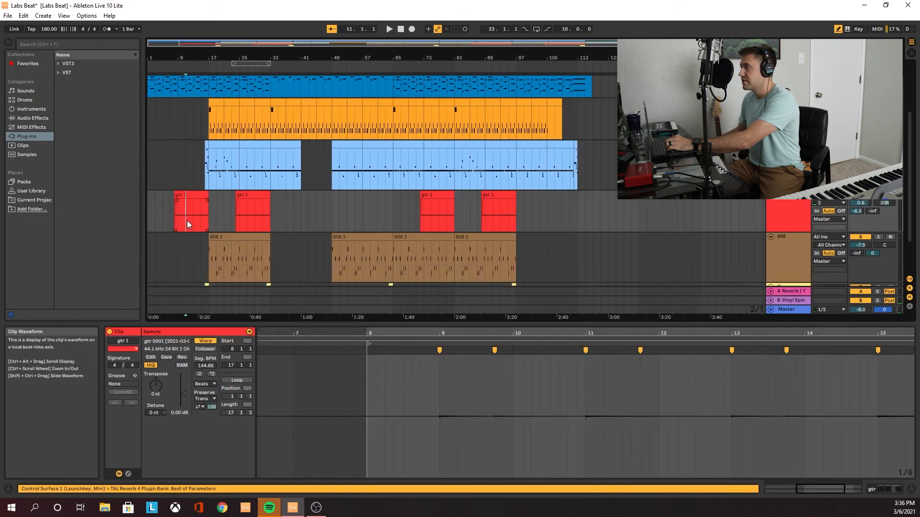
scroll(217, 219, up, 4)
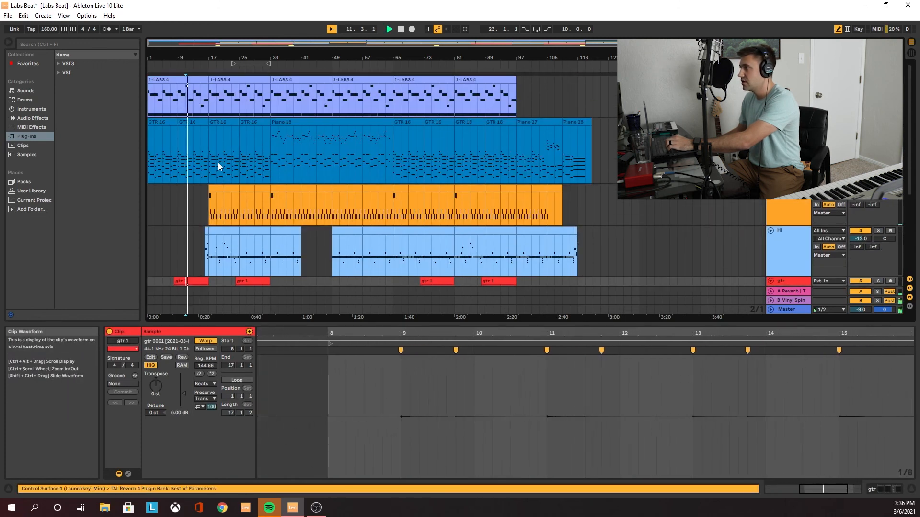
scroll(218, 162, down, 2)
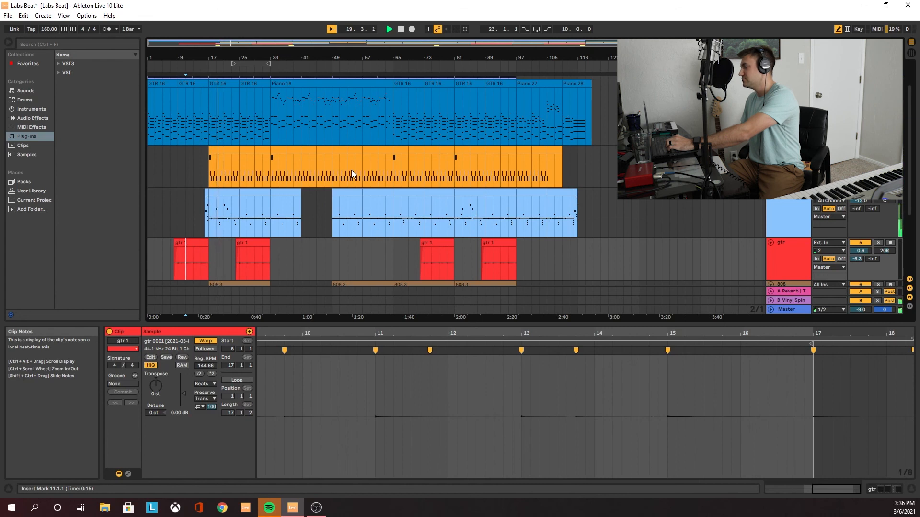
scroll(331, 174, down, 5)
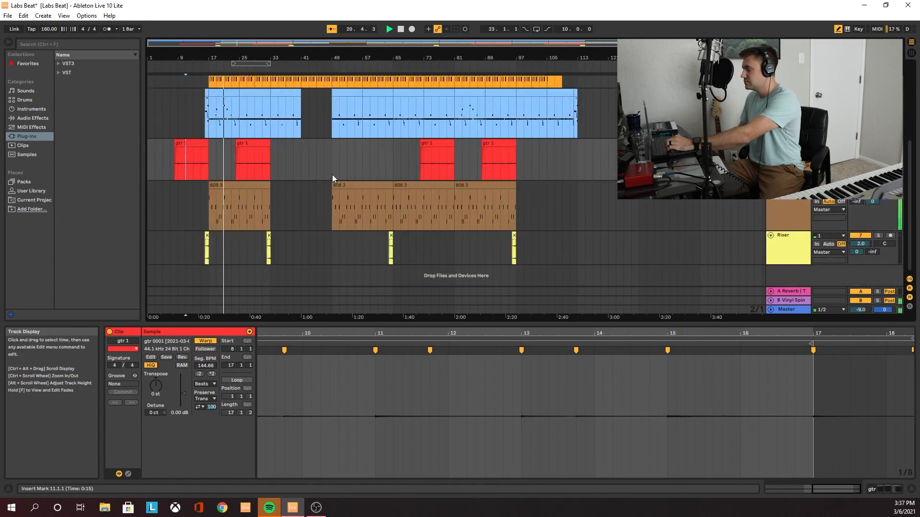